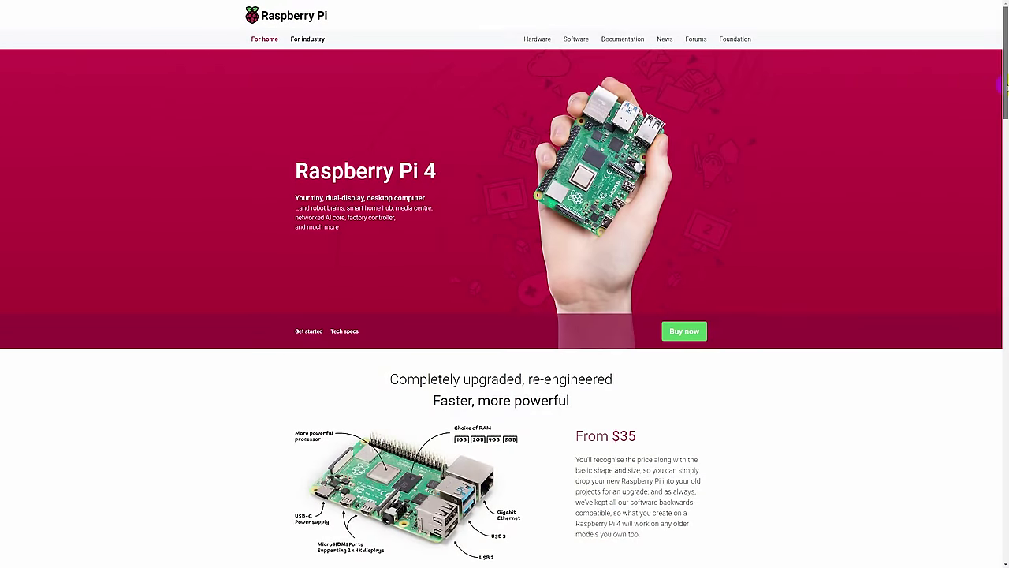
- Skim the Raspberry Pi 4 product page and the Pi-hole tutorial article down to its Raspberry Pi Imager section
left_click_drag(1005, 87, 1005, 122)
left_click_drag(1005, 122, 1001, 131)
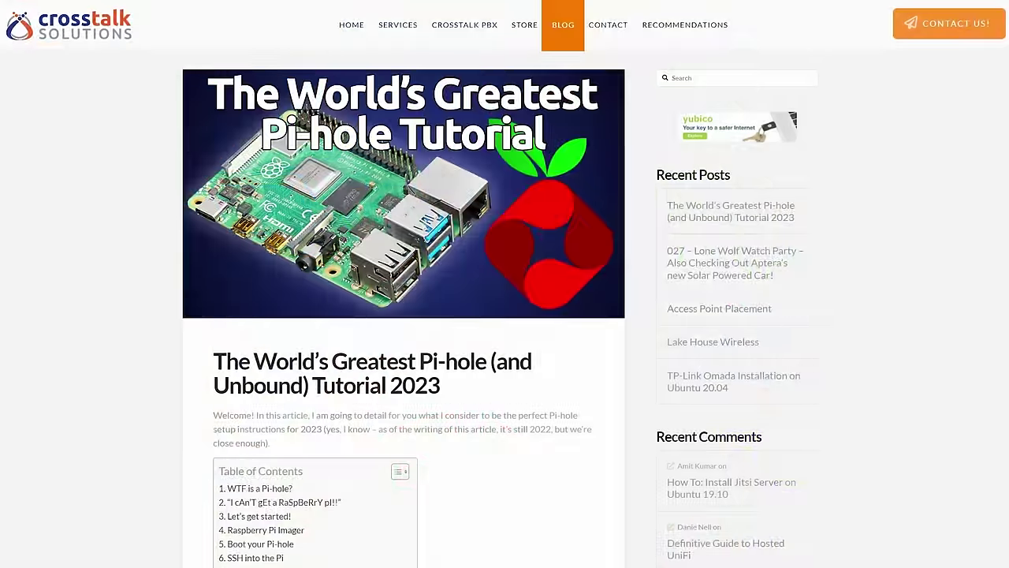
scroll(404, 307, "down", 5)
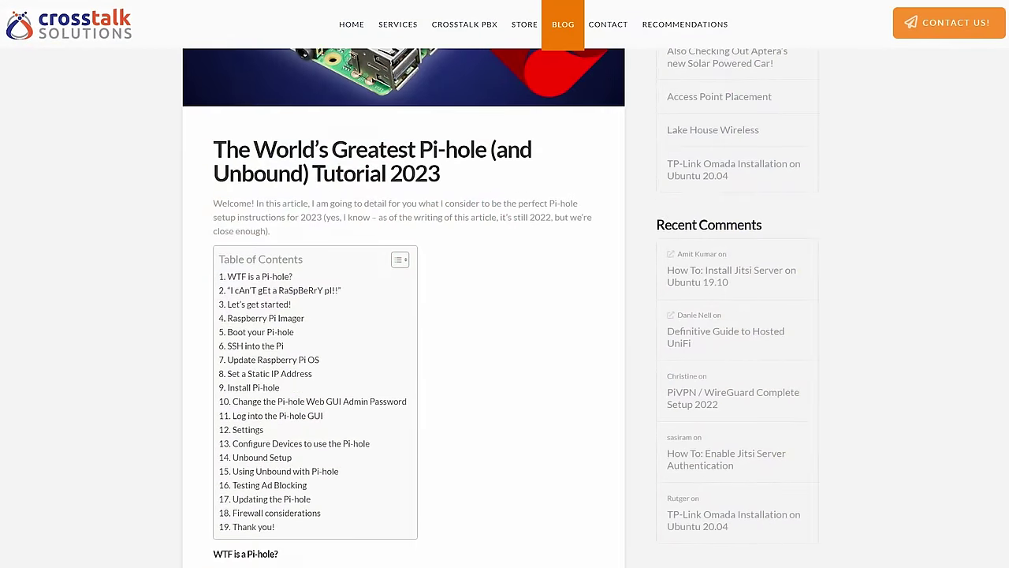
scroll(404, 308, "down", 6)
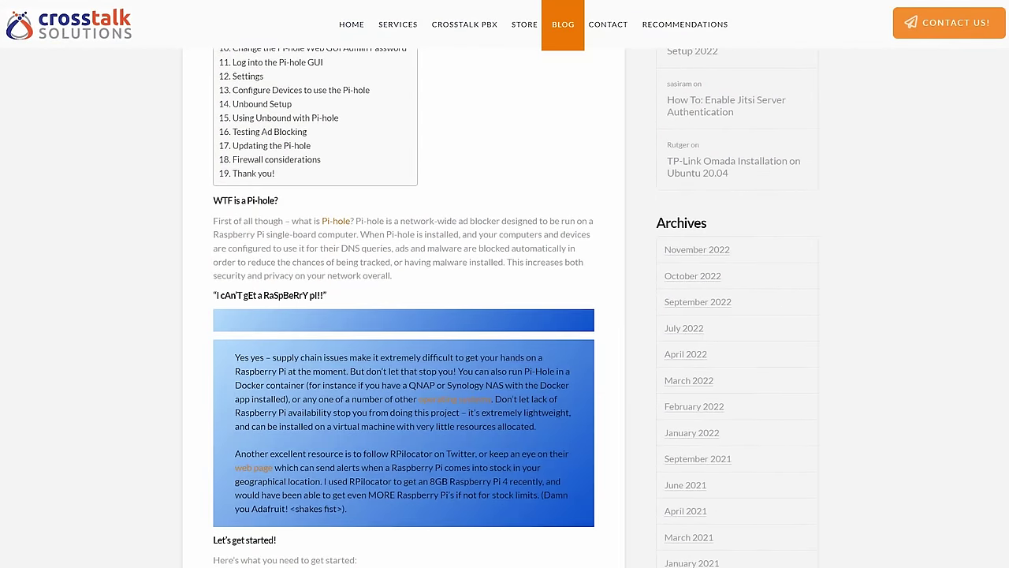
scroll(403, 307, "down", 8)
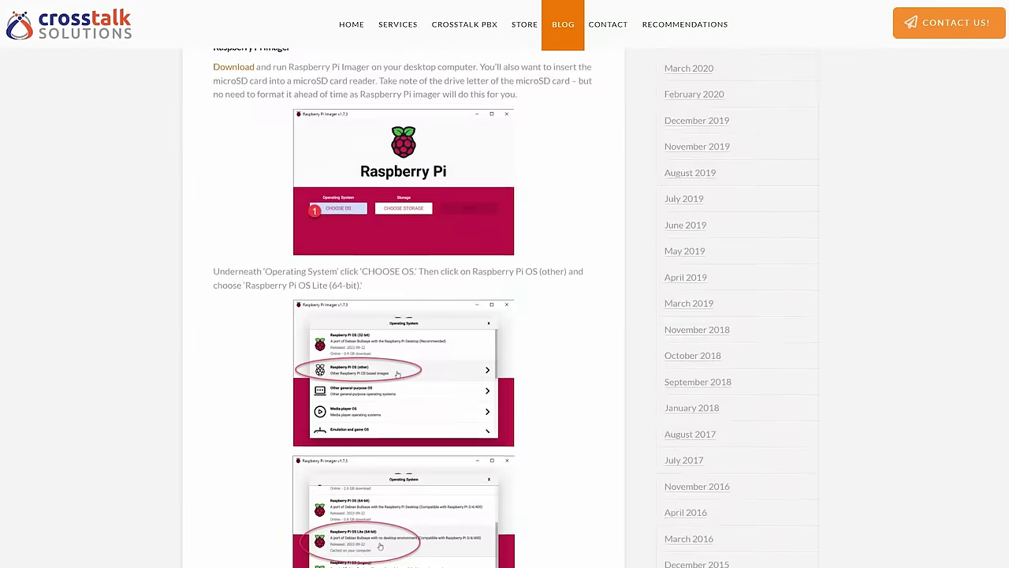
scroll(403, 307, "down", 4)
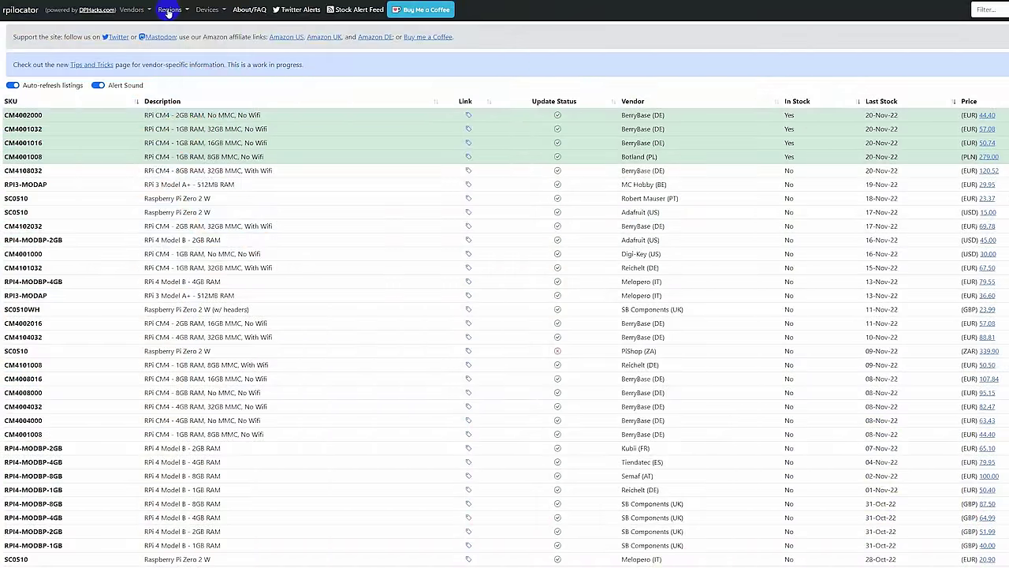
- Filter the rpilocator stock listings to the United States region and Pi 4 devices
left_click(168, 11)
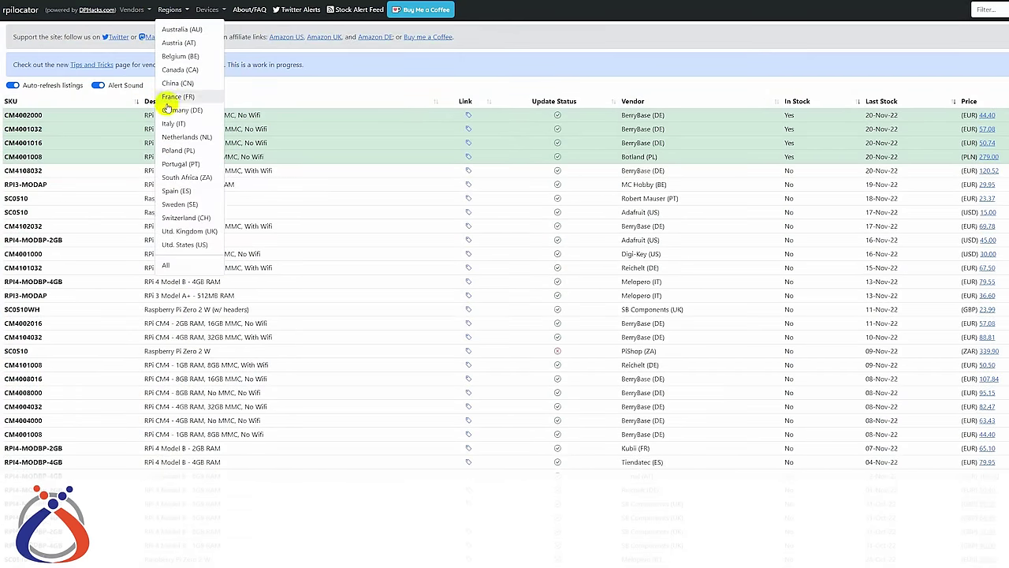
left_click(184, 245)
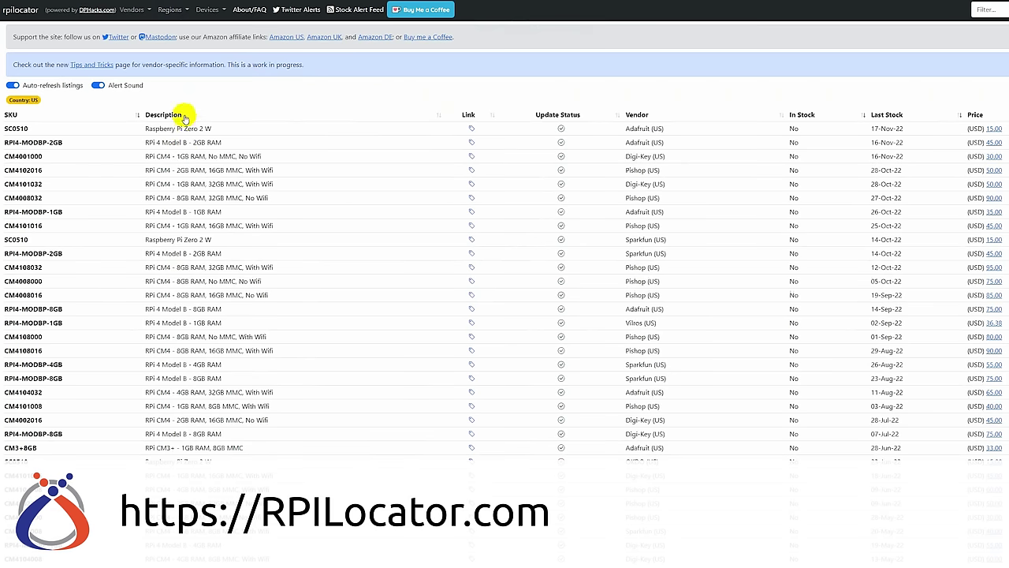
left_click(207, 10)
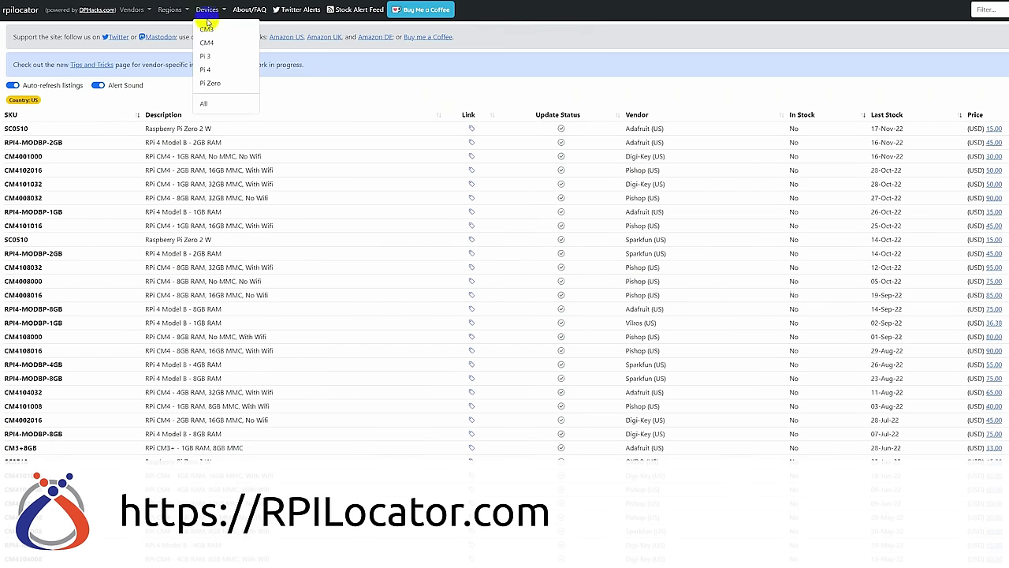
left_click(205, 69)
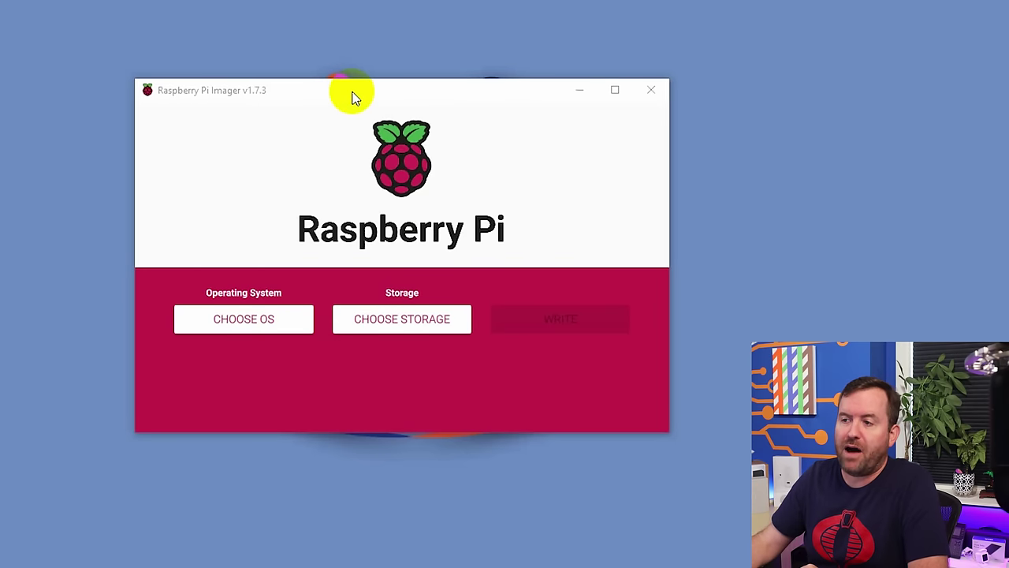
- In Raspberry Pi Imager, choose Raspberry Pi OS Lite (64-bit) from the other Raspberry Pi OS images
left_click_drag(353, 96, 357, 99)
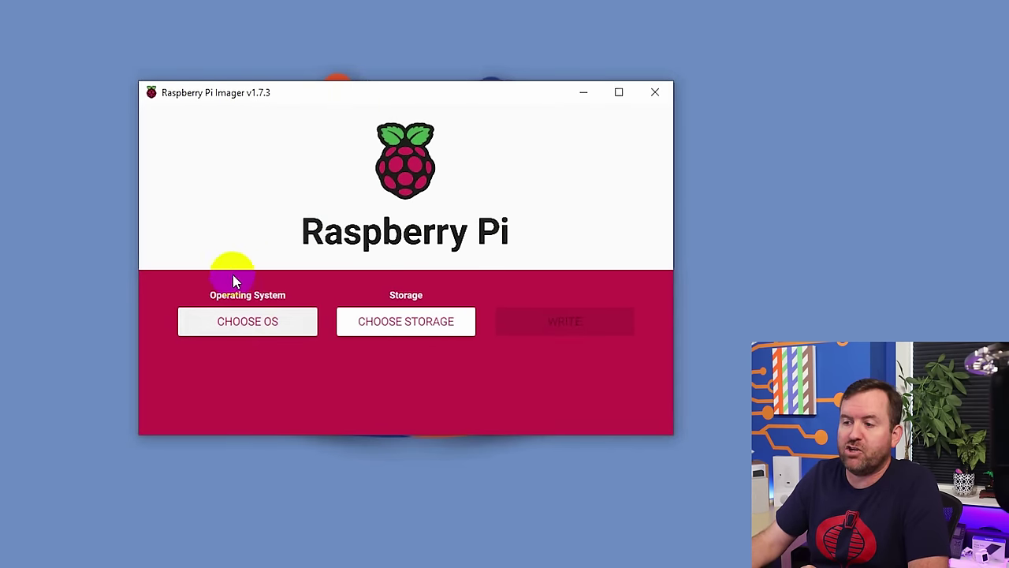
left_click(242, 324)
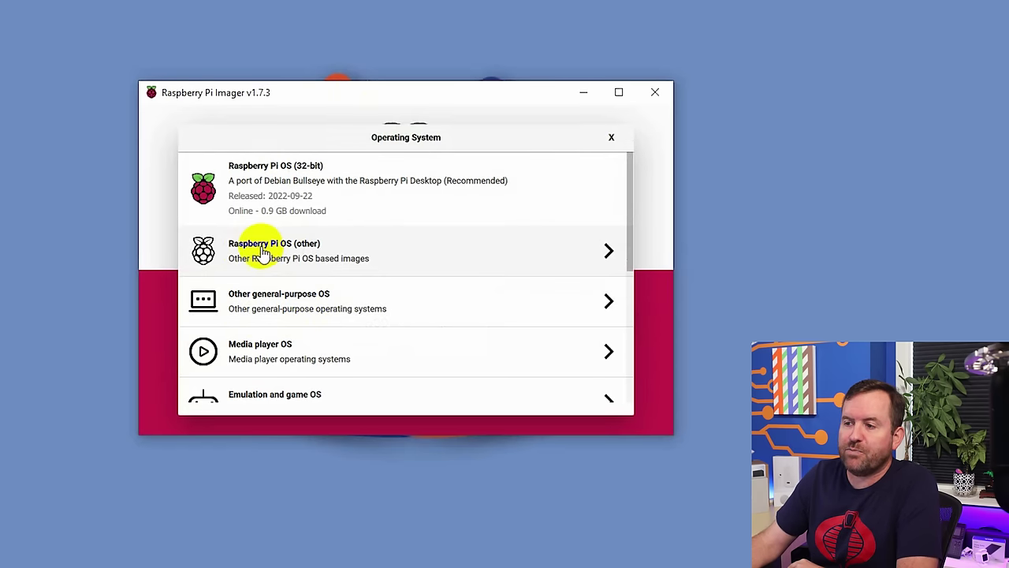
left_click(285, 248)
scroll(306, 300, "down", 1)
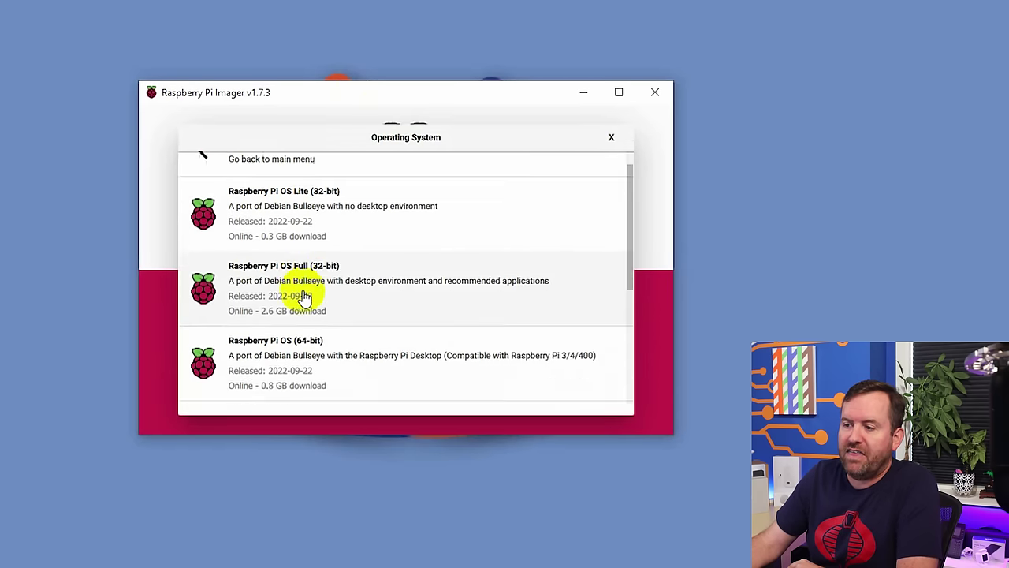
scroll(306, 298, "down", 2)
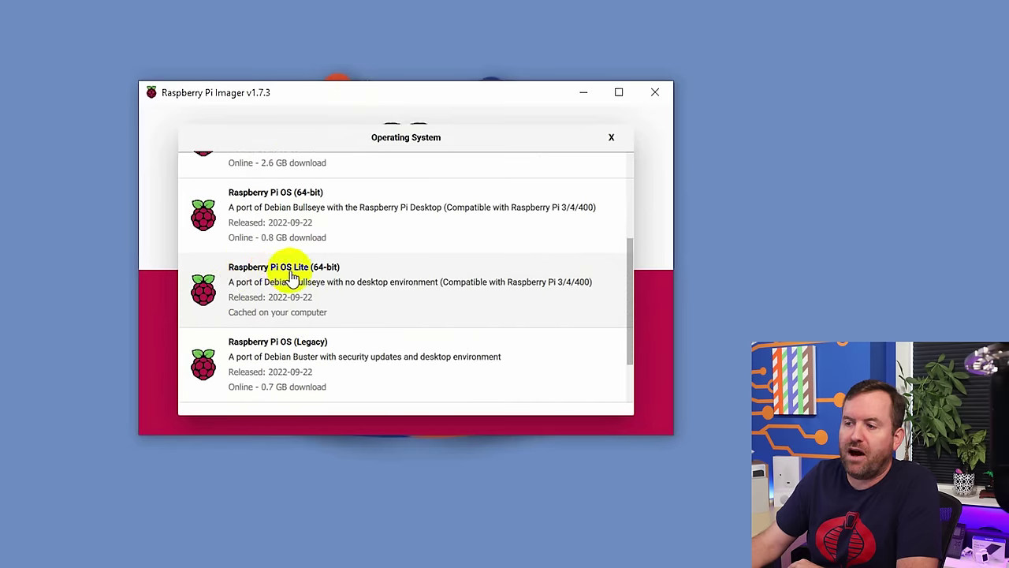
left_click(318, 289)
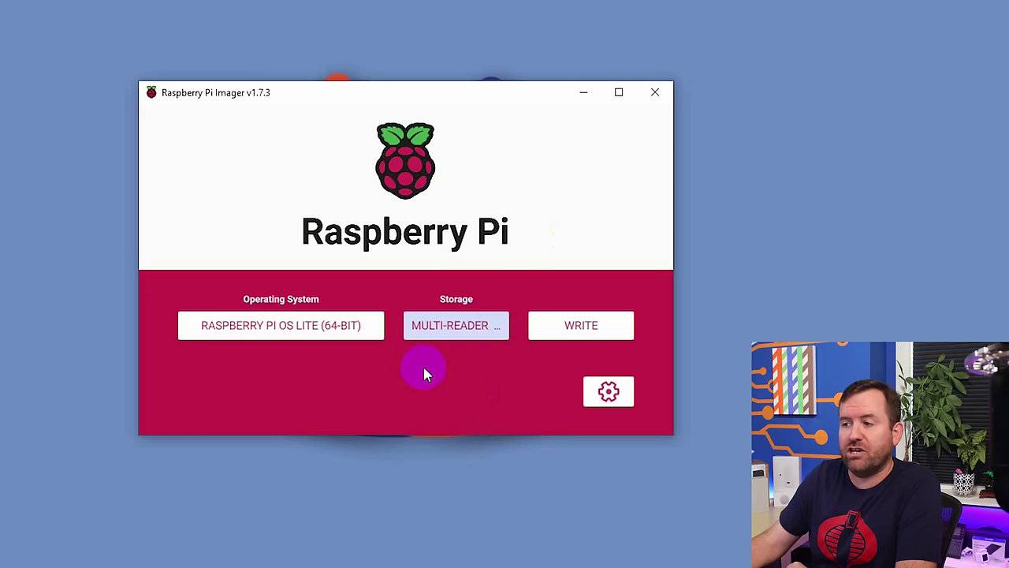
- Select the 31.9 GB Multi-Reader -3 USB Device as the storage target
left_click(452, 325)
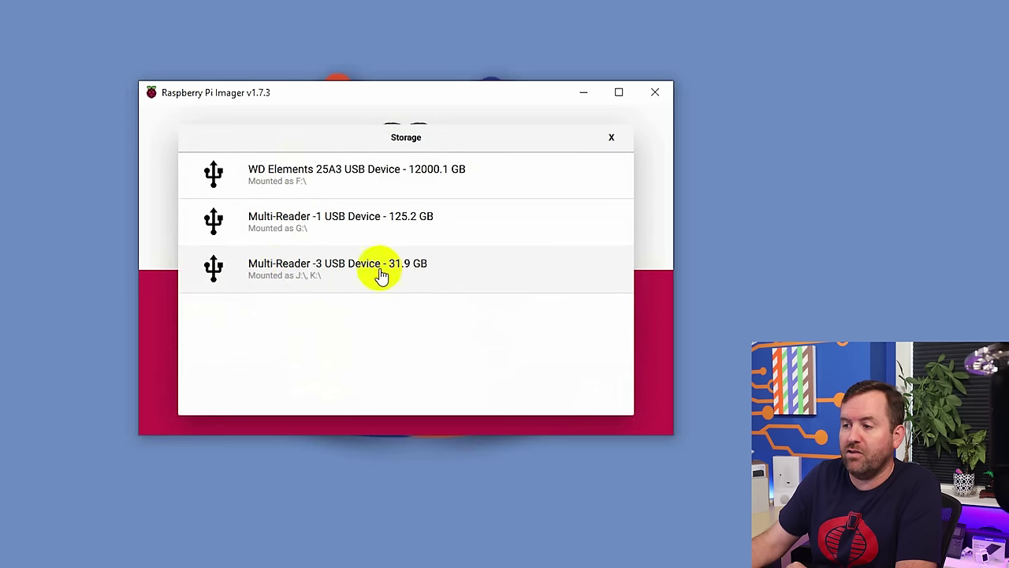
left_click(359, 268)
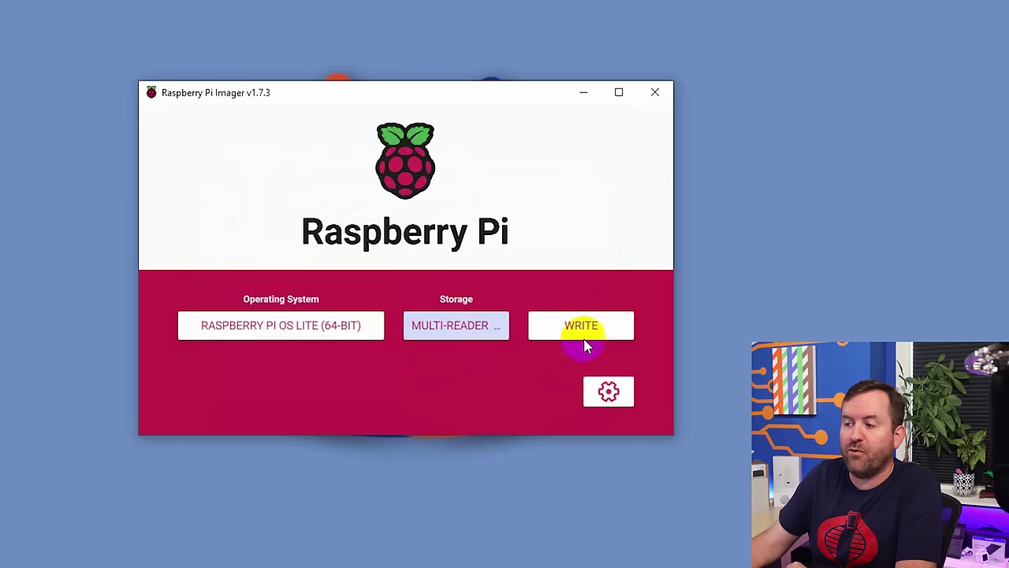
left_click(613, 327)
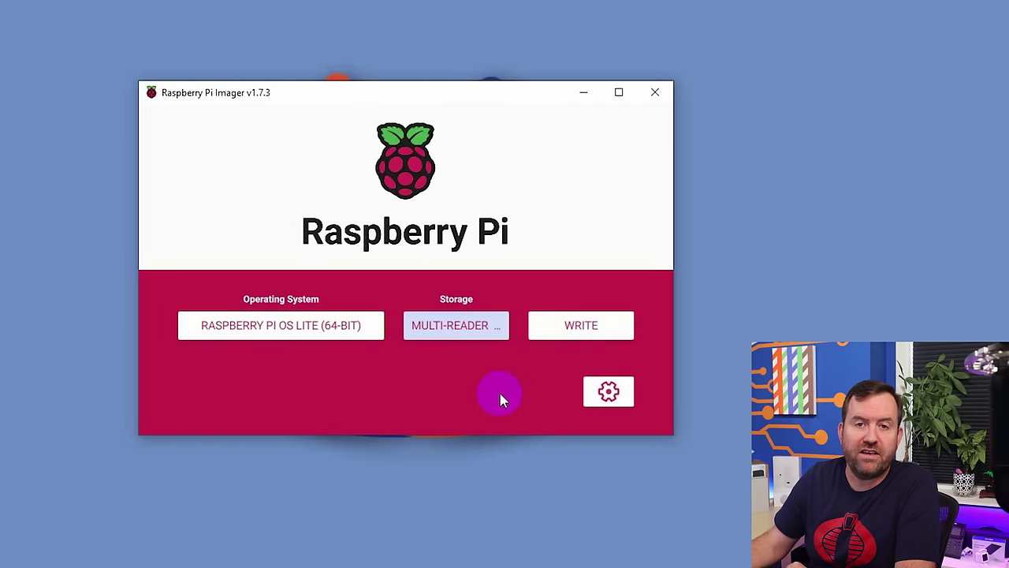
- In the advanced options, set the hostname to pihole3 and enable SSH with password authentication
left_click(609, 392)
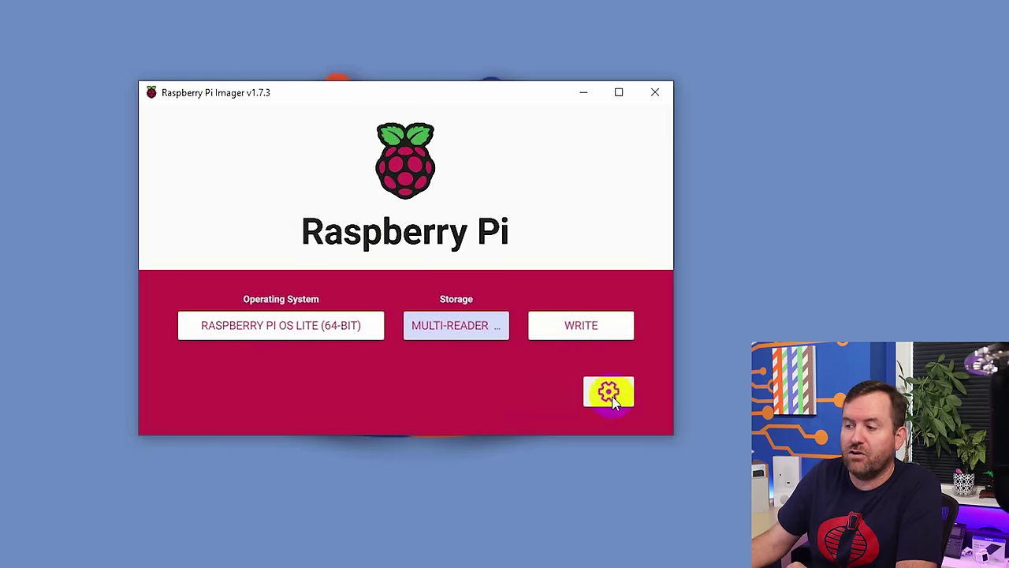
left_click(244, 219)
left_click_drag(413, 216, 331, 218)
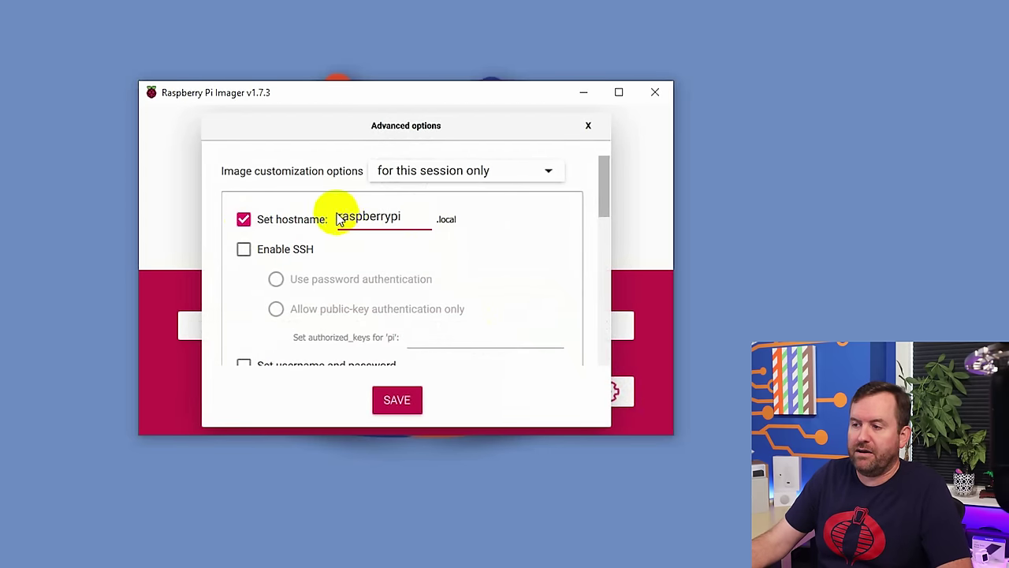
type("pihole3")
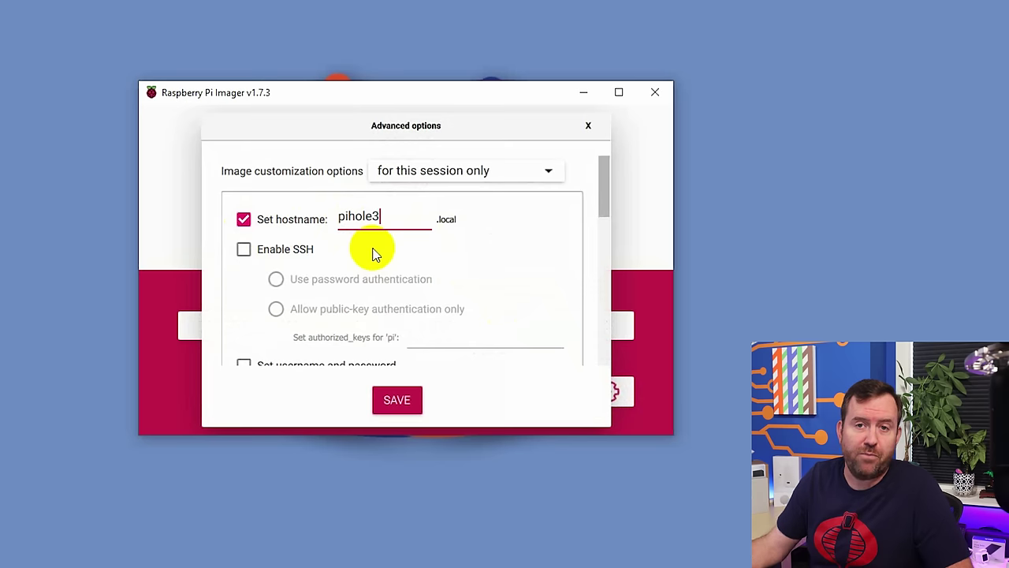
left_click(244, 250)
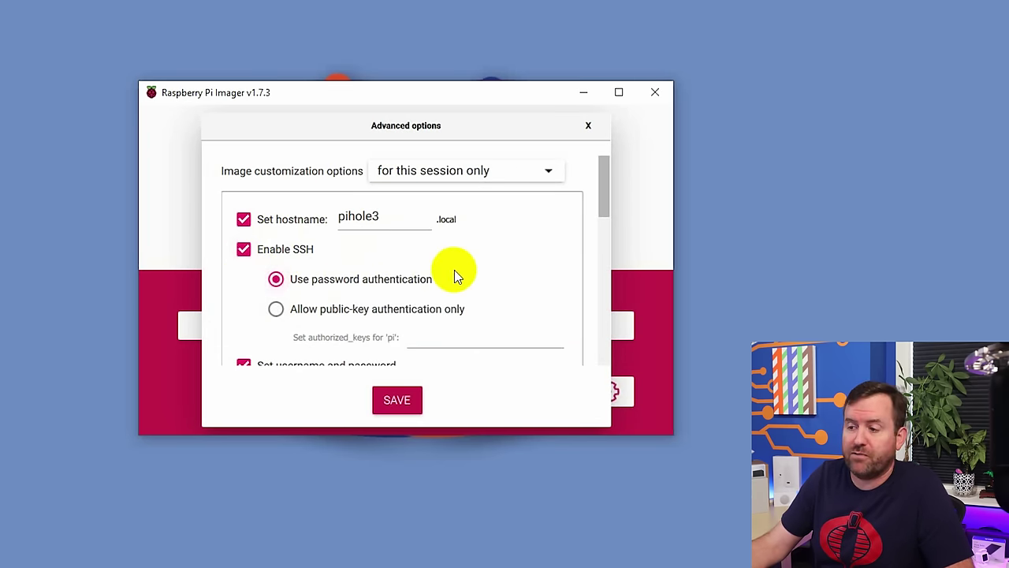
- Enable the locale settings with the America/Los_Angeles time zone and the us keyboard layout
scroll(455, 271, "down", 2)
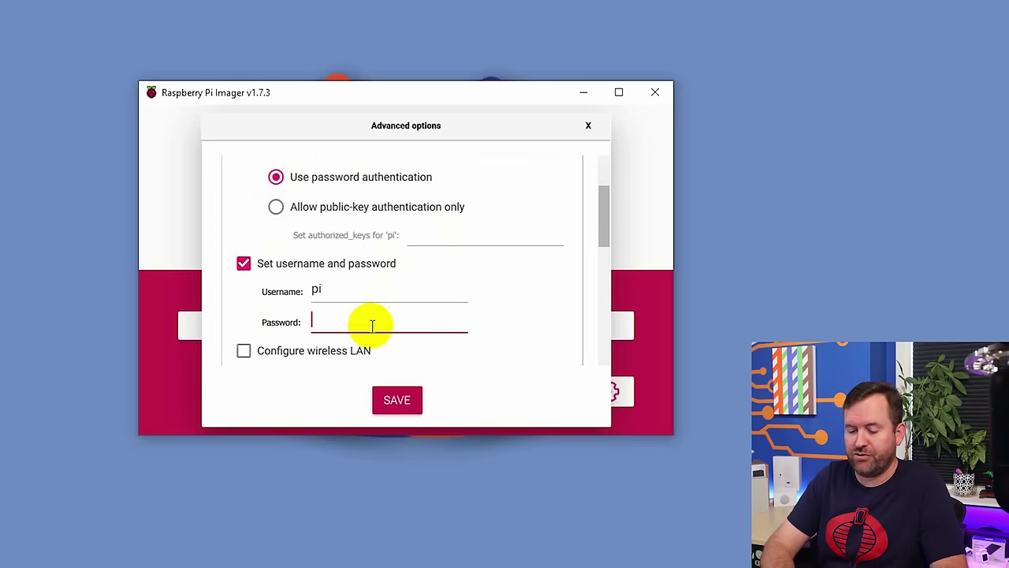
scroll(410, 299, "down", 5)
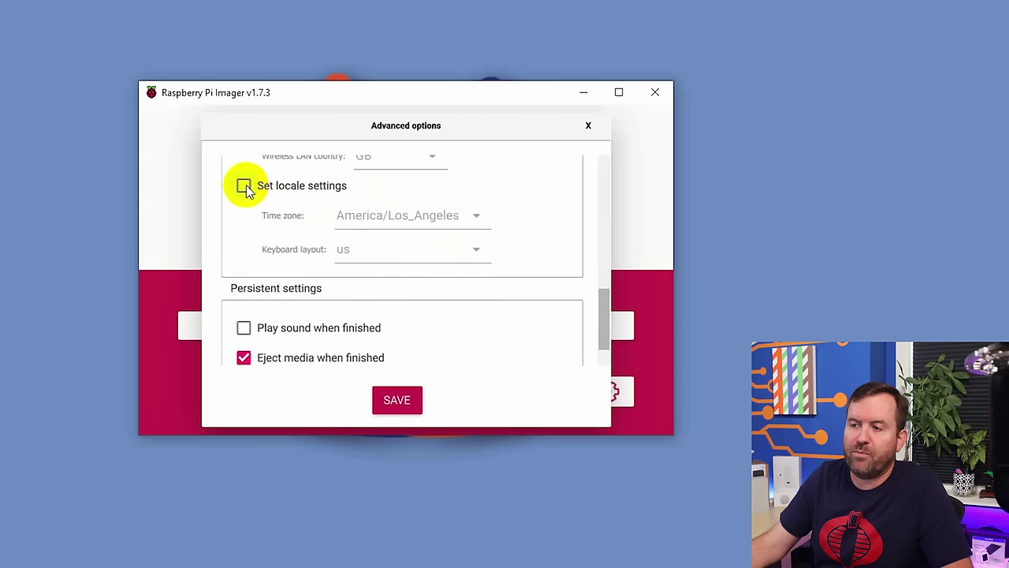
left_click(243, 186)
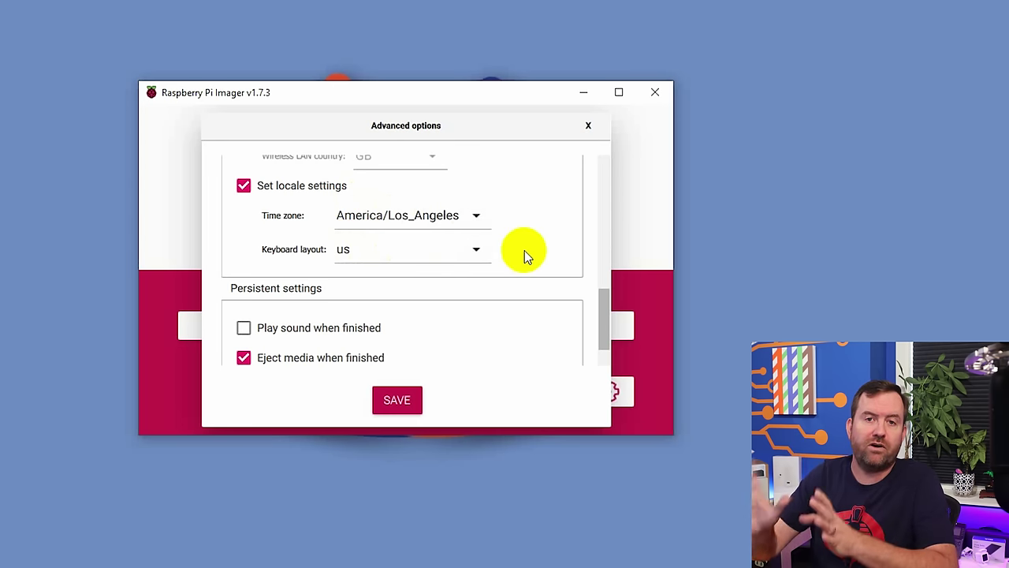
scroll(526, 268, "down", 2)
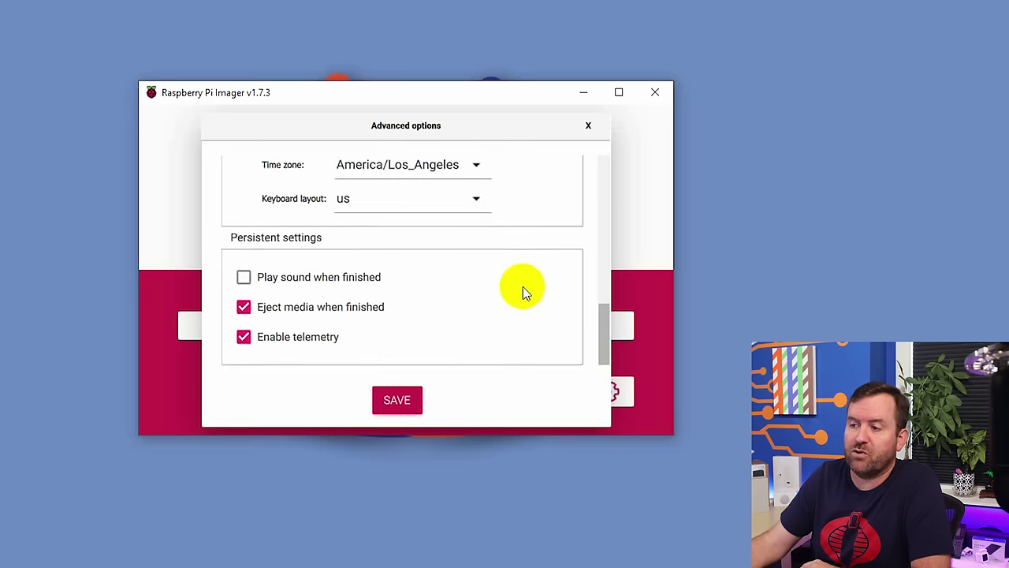
- Save the advanced options and write the image to the selected card, agreeing to erase its existing data
left_click(398, 402)
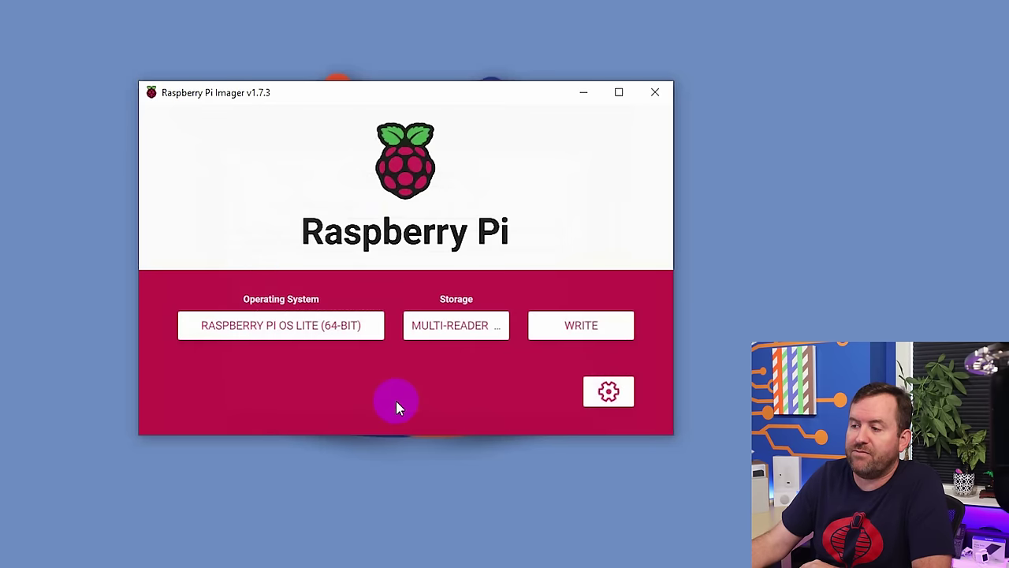
left_click(575, 330)
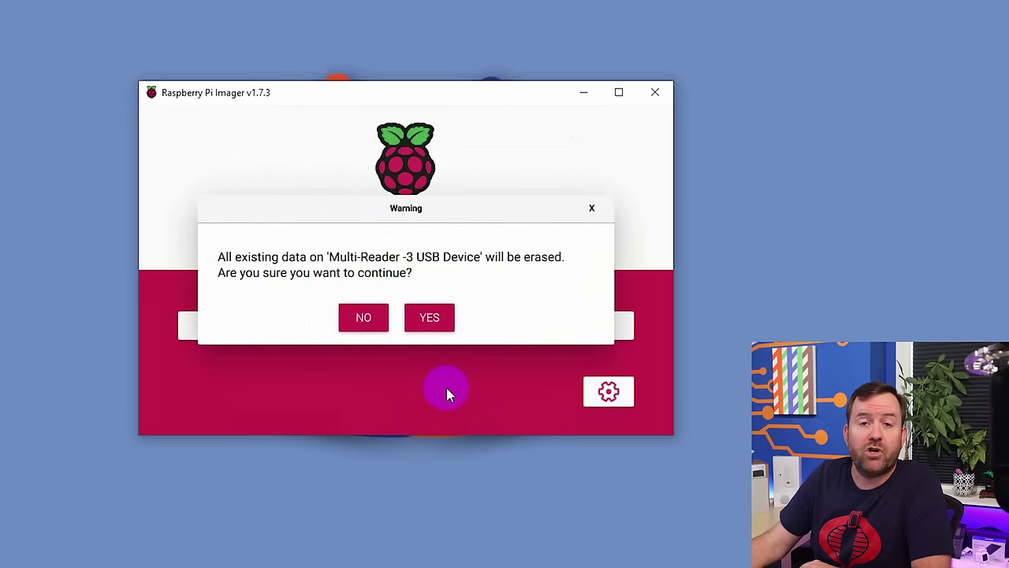
left_click(430, 319)
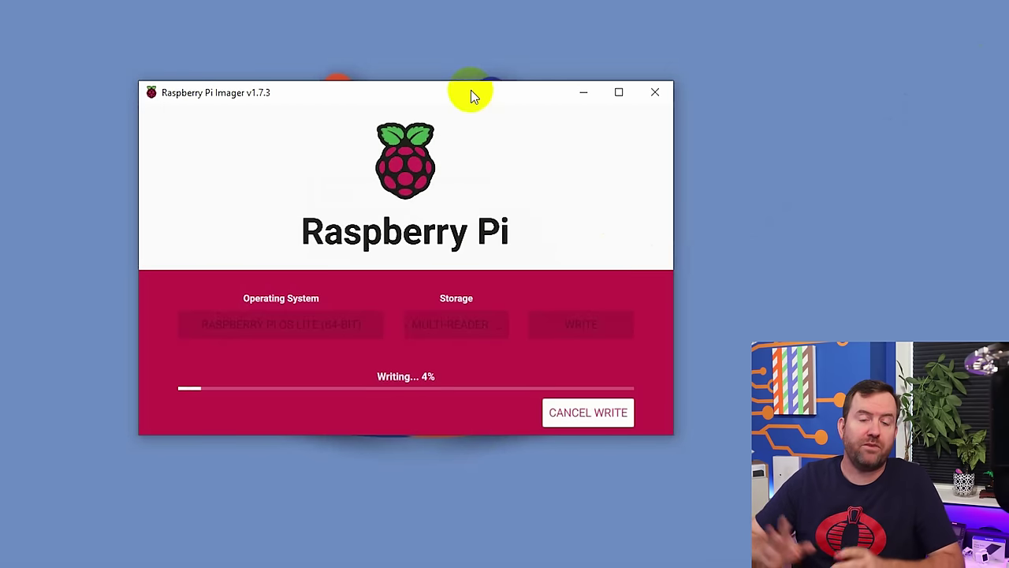
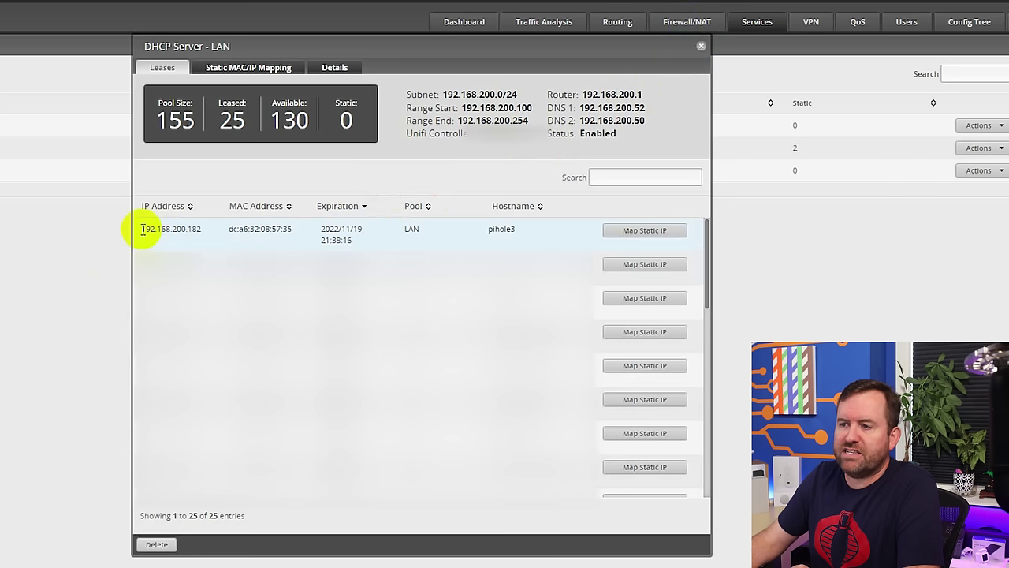
- Take pihole3's IP address from the router's DHCP leases and open a PuTTY SSH session to 192.168.200.182
left_click_drag(142, 229, 200, 230)
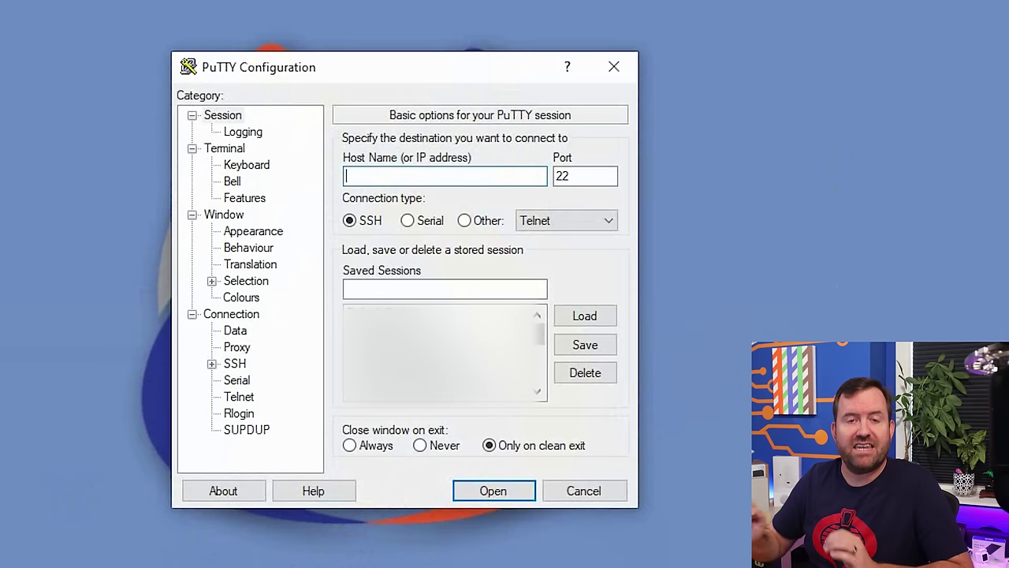
type("192.168.200.18")
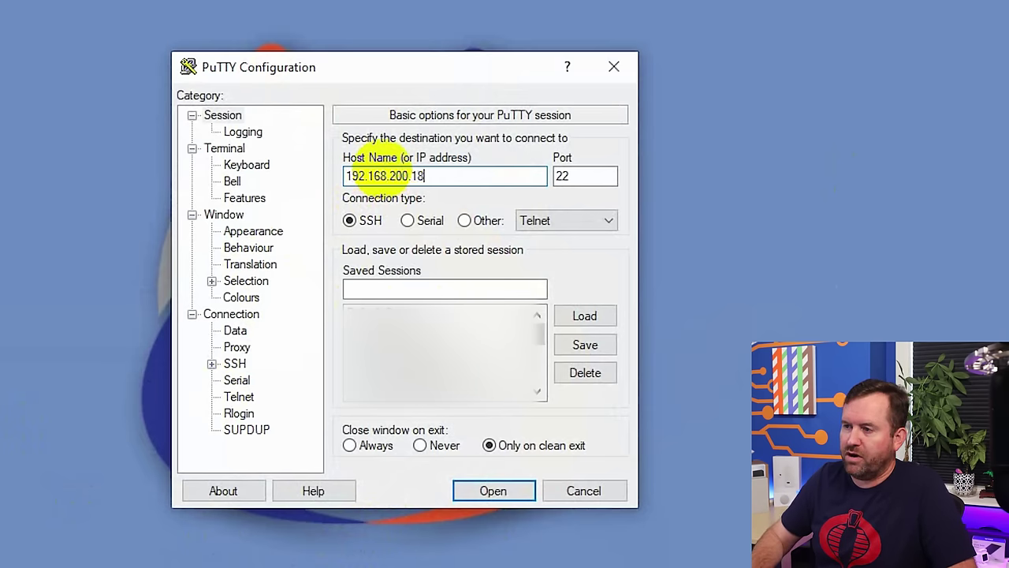
type("2")
key("Return")
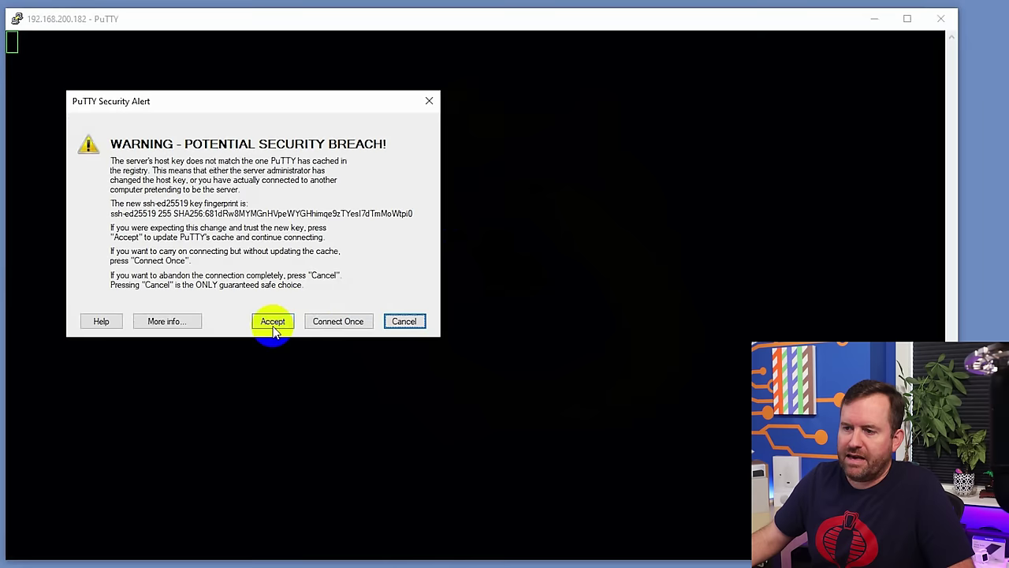
- Accept the server's new host key and log in as pi with the account password
left_click(270, 320)
type("pi")
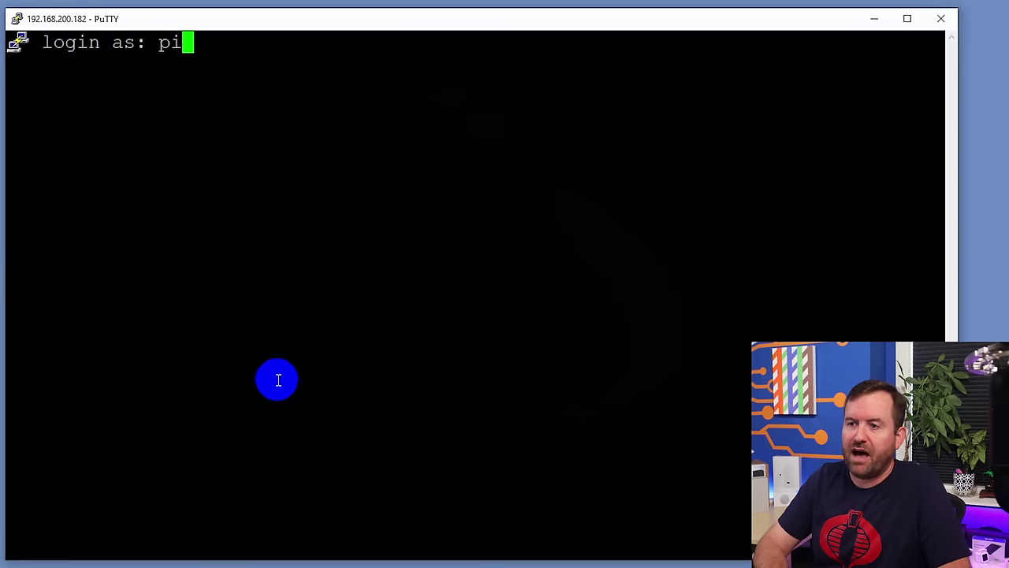
key("Return")
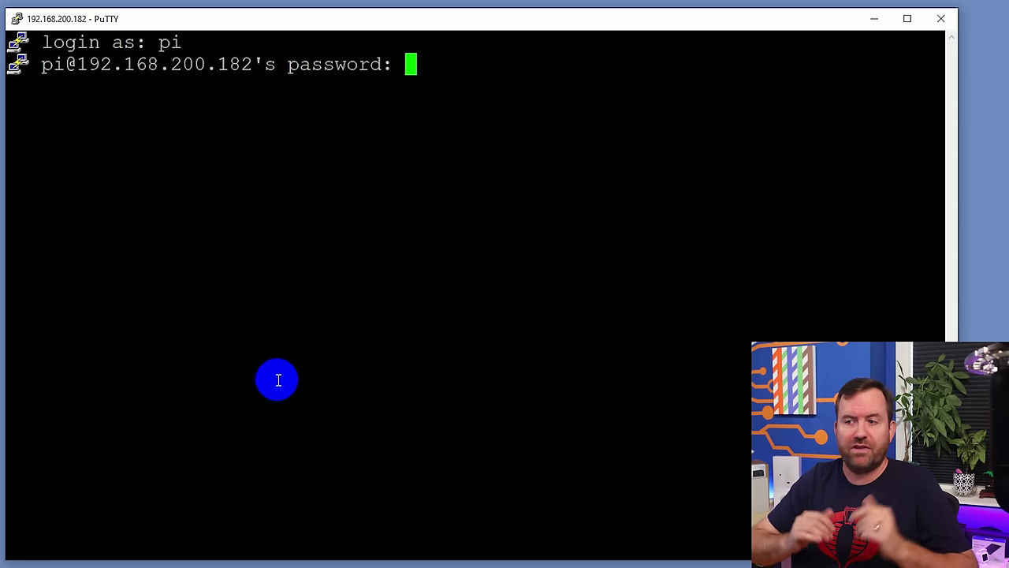
key("Return")
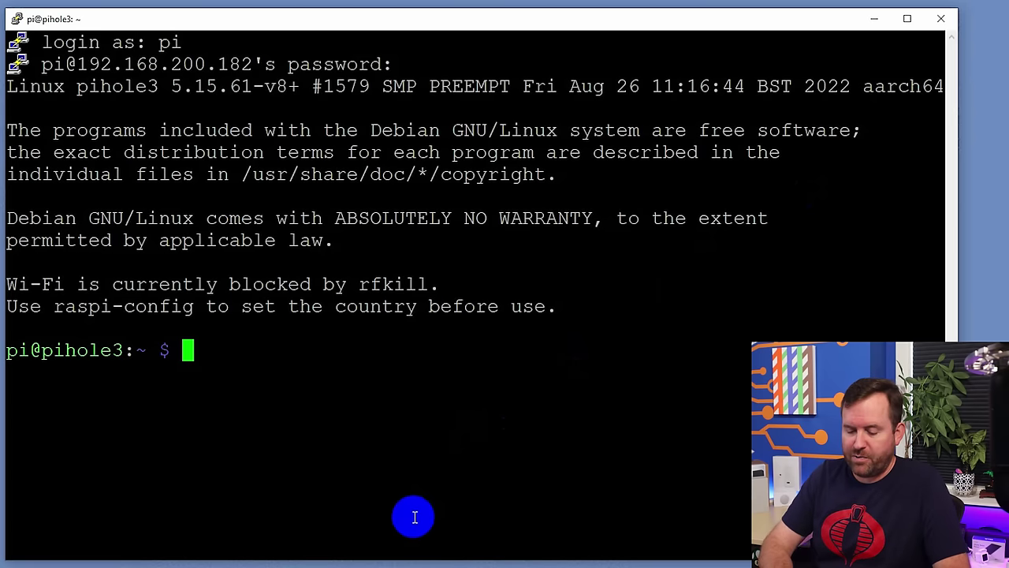
- Update the package lists and upgrade all installed packages without prompting, using sudo apt update && sudo apt upgrade -y
type("sudo a")
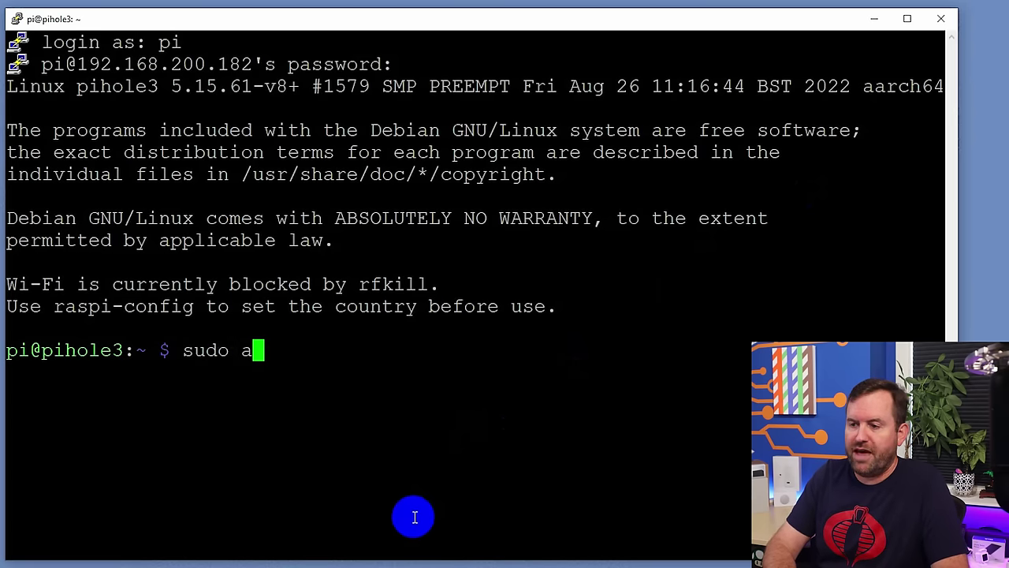
type("pt update &")
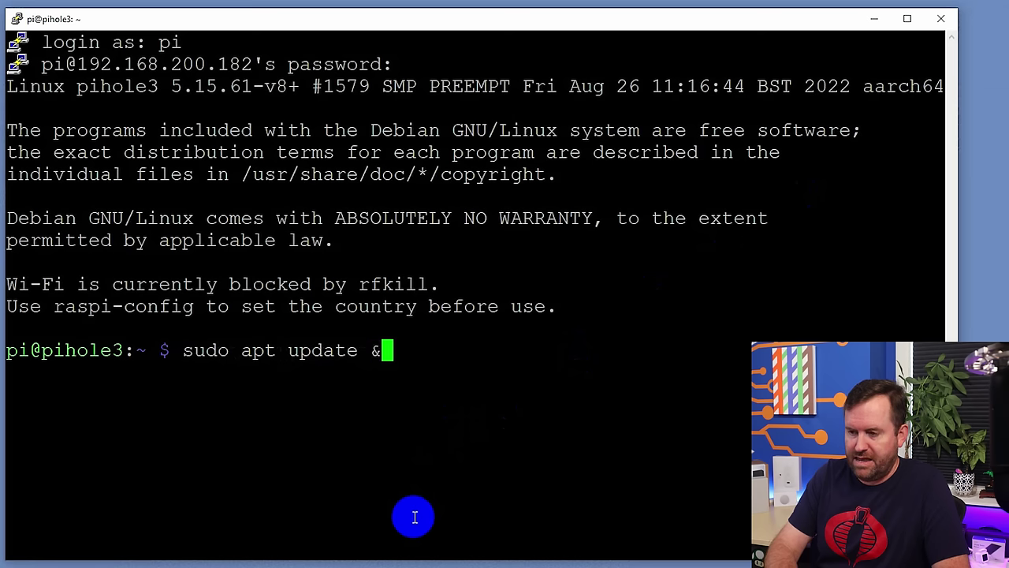
type("& sudo apt upgar")
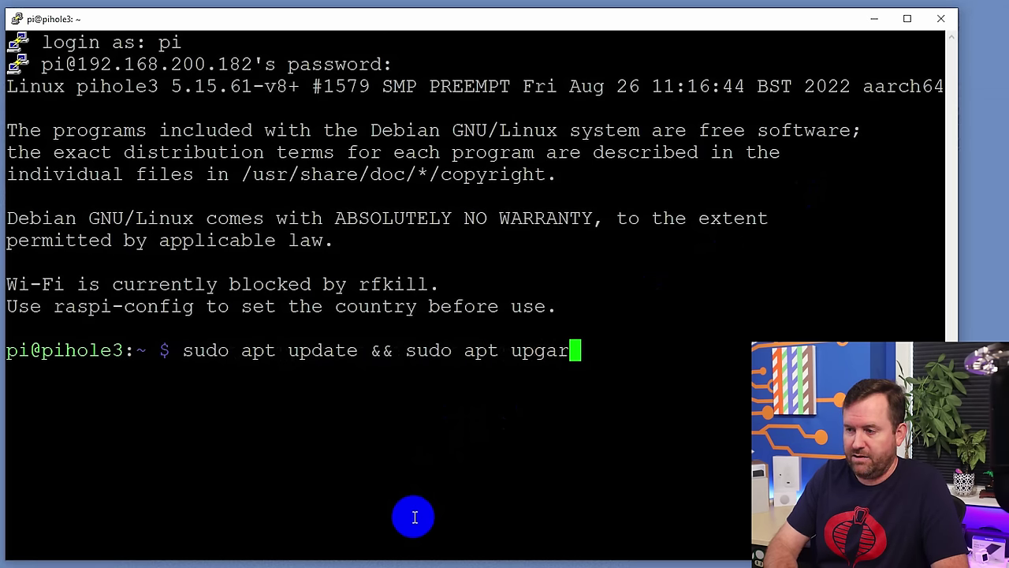
key("BackSpace")
key("BackSpace")
type("rade -y")
key("Return")
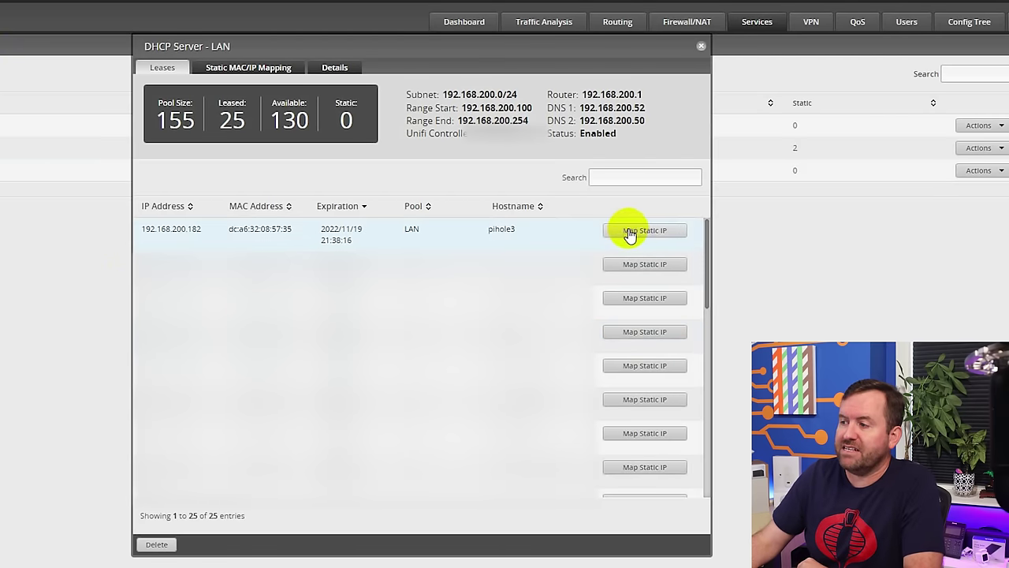
left_click(639, 232)
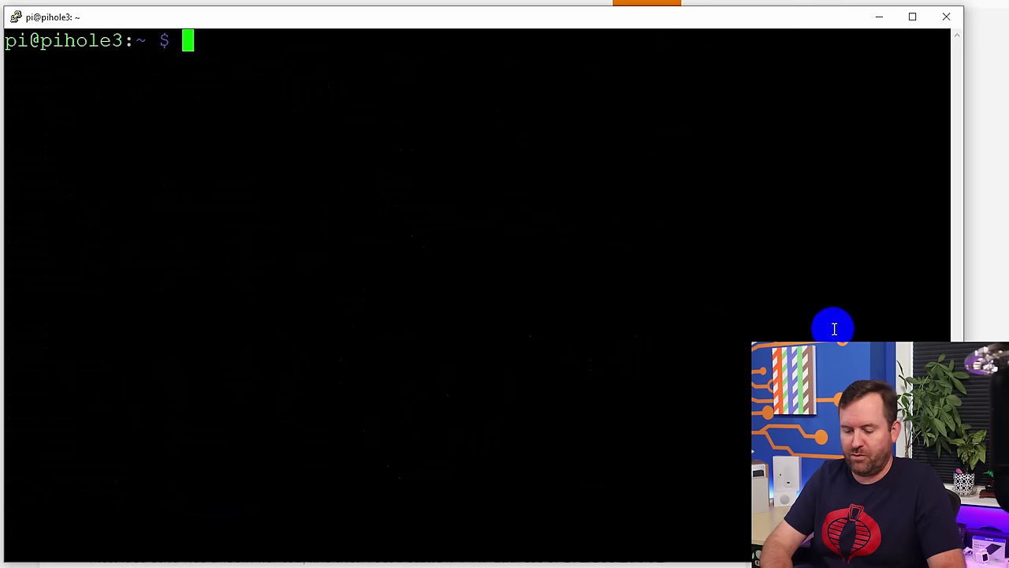
- Open /etc/dhcpcd.conf for editing in nano with root rights and the -w option
type("sudo nan")
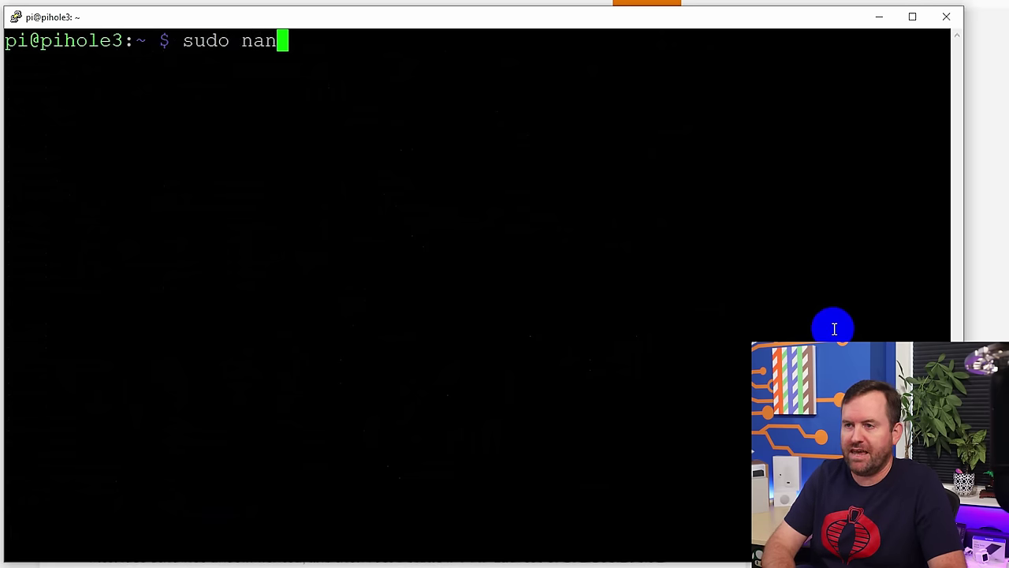
type("o -w /etc/")
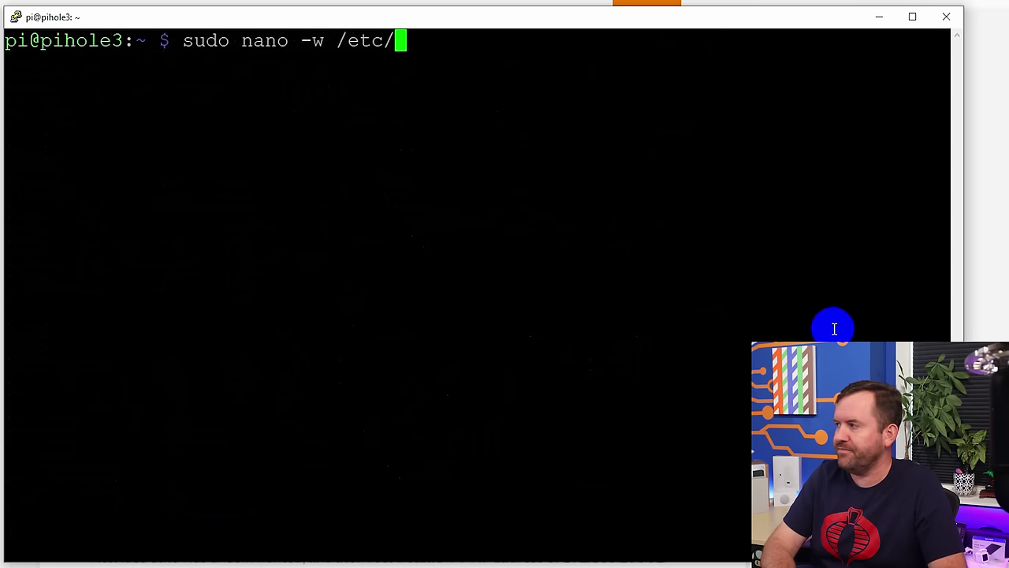
type("dhcp")
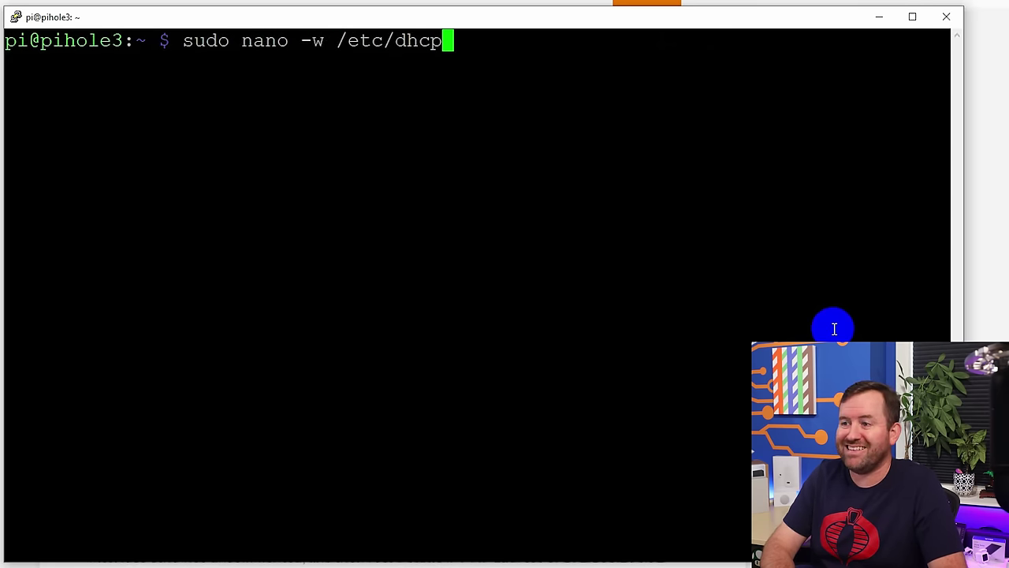
type("cd.conf")
key("Return")
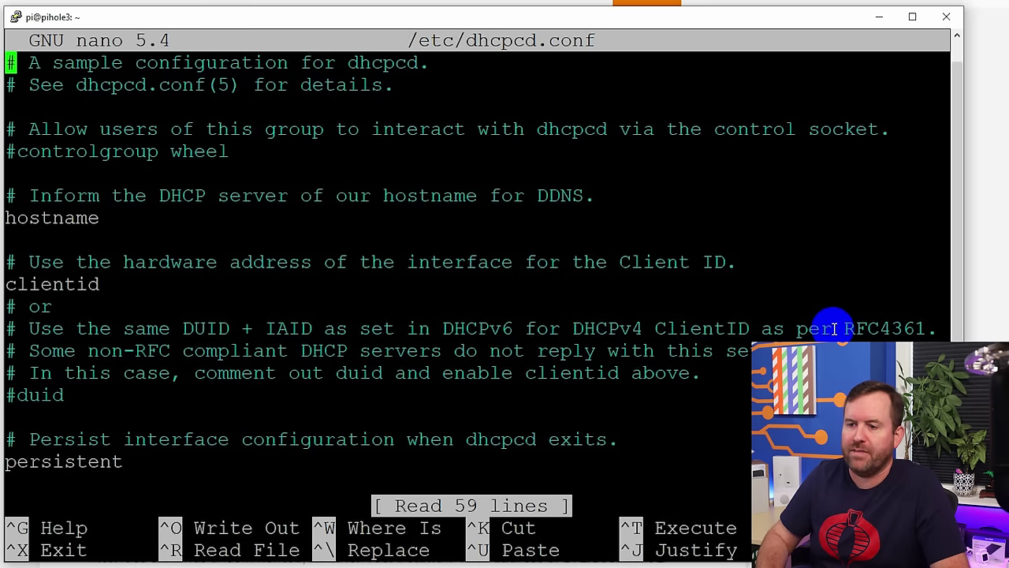
- Uncomment the interface eth0, static ip_address, static routers and static domain_name_servers lines in the example static IP configuration
key("Down")
key("Down")
key("Down")
key("Down")
key("Down")
key("Down")
key("Down")
key("Down")
key("Down")
key("Down")
key("Down")
key("Down")
key("Down")
key("Down")
key("Down")
key("Down")
key("Down")
key("Down")
key("Down")
key("Down")
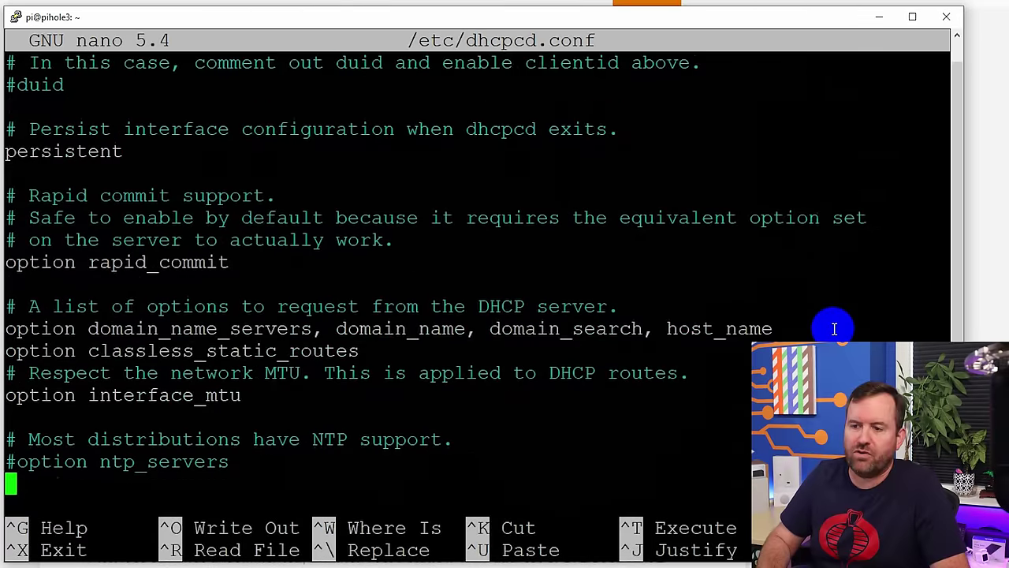
key("Down")
key("Down")
key("Down")
key("Down")
key("Down")
key("Down")
key("Down")
key("Down")
key("Down")
key("Down")
key("Down")
key("Down")
key("Down")
key("Down")
key("Down")
key("Down")
key("Down")
key("Down")
key("Down")
key("Down")
key("Up")
key("Up")
key("Up")
key("Up")
key("Up")
key("Up")
key("Up")
key("Up")
key("Up")
key("Up")
key("Up")
key("Up")
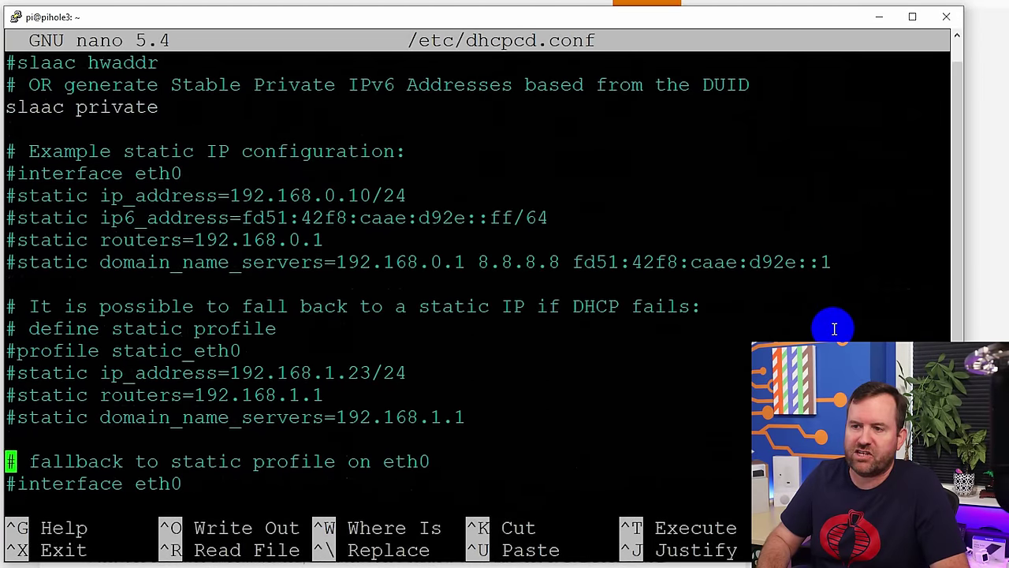
key("Up")
key("Up")
key("Up")
key("Up")
key("Down")
key("Right")
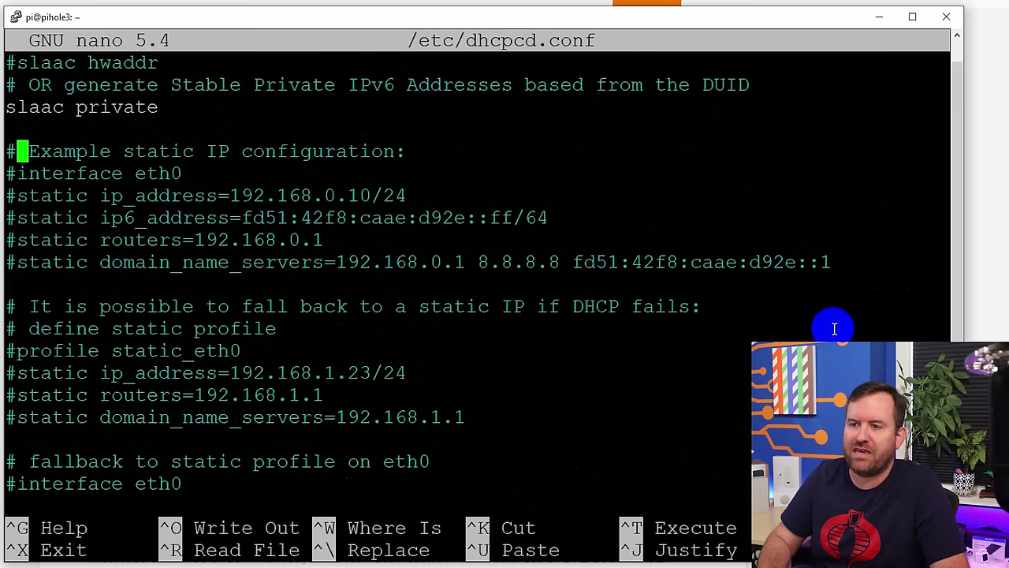
key("Down")
key("BackSpace")
key("Down")
key("Right")
key("BackSpace")
key("Down")
key("Down")
key("Right")
key("BackSpace")
key("Down")
key("Right")
key("BackSpace")
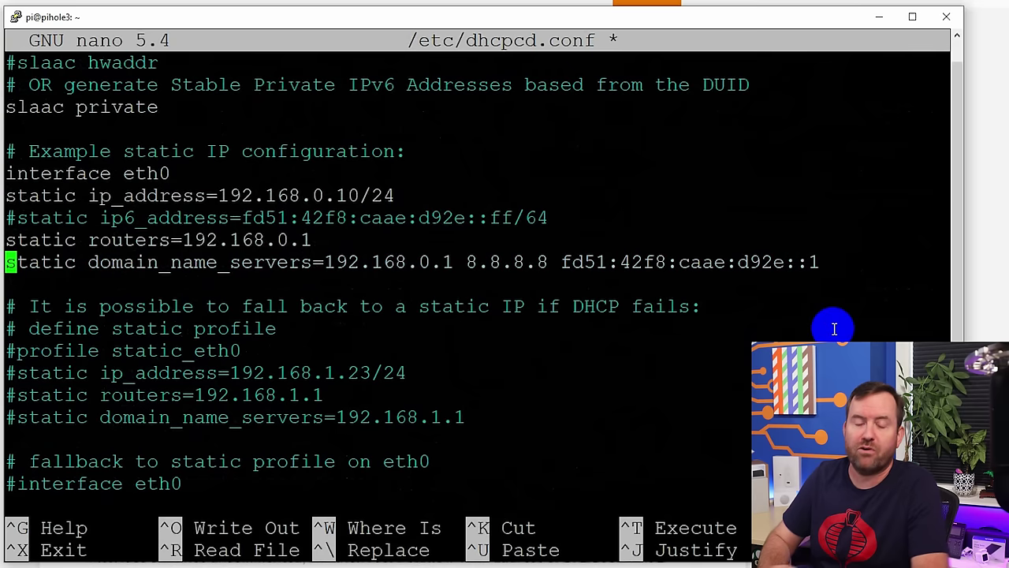
- Set the eth0 static ip_address to 192.168.200.52/24
key("Up")
key("Up")
key("Up")
key("Up")
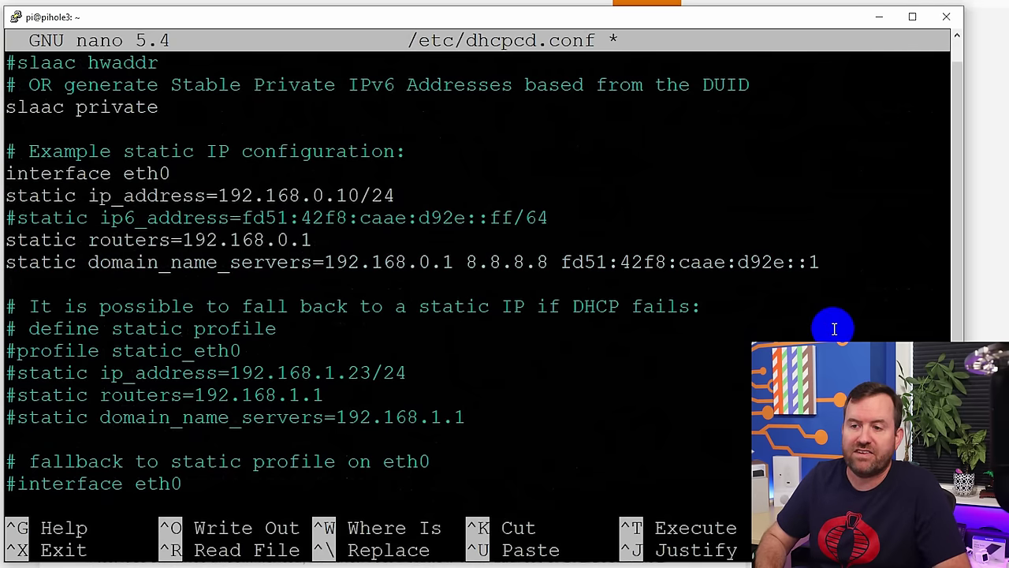
key("Down")
key("Down")
key("Up")
key("End")
key("Left")
key("Left")
key("Left")
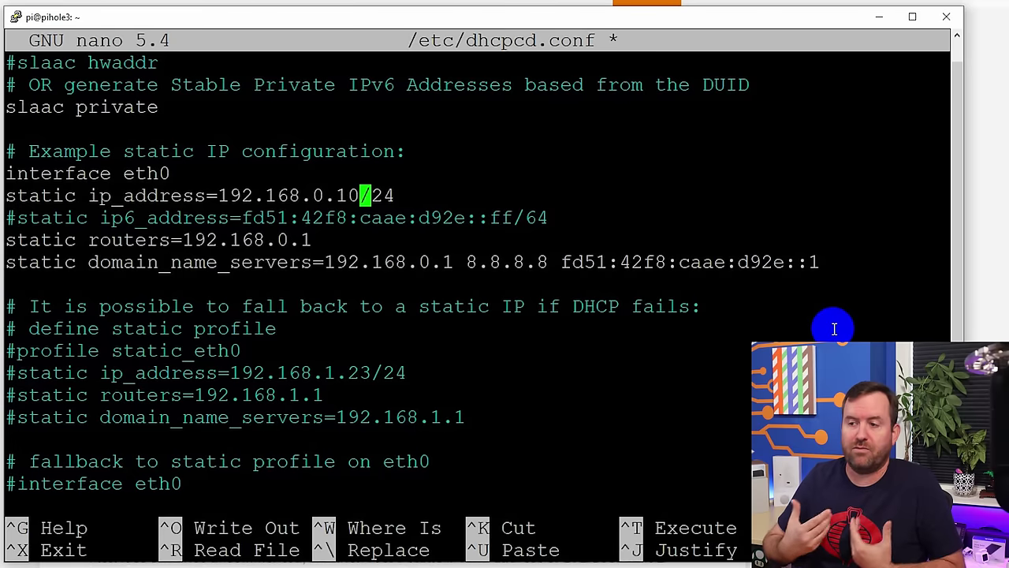
key("BackSpace")
key("BackSpace")
key("BackSpace")
key("BackSpace")
type("200.52")
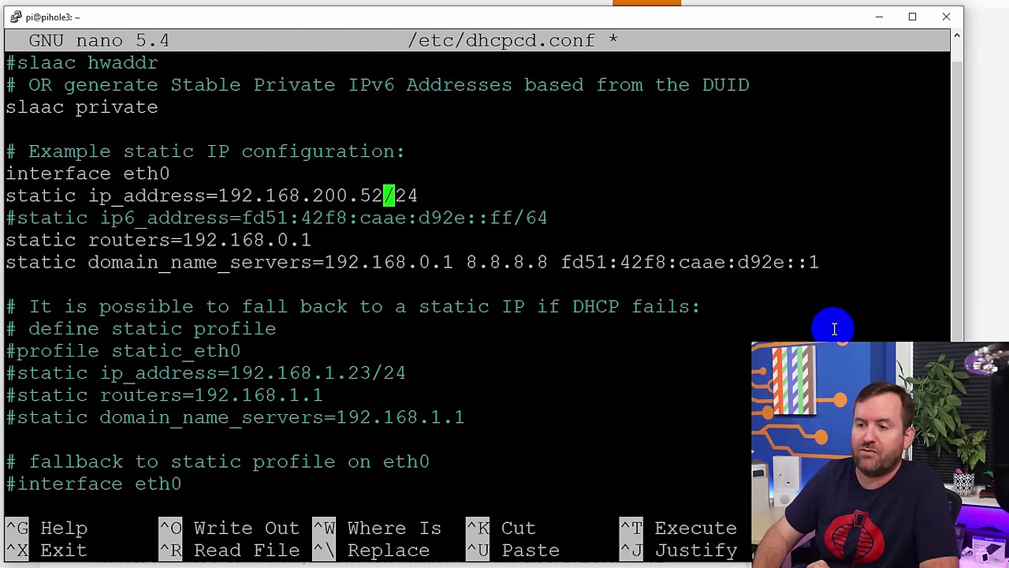
- Set the static routers address for eth0 to 192.168.200.1
key("Down")
key("Left")
key("Left")
key("Left")
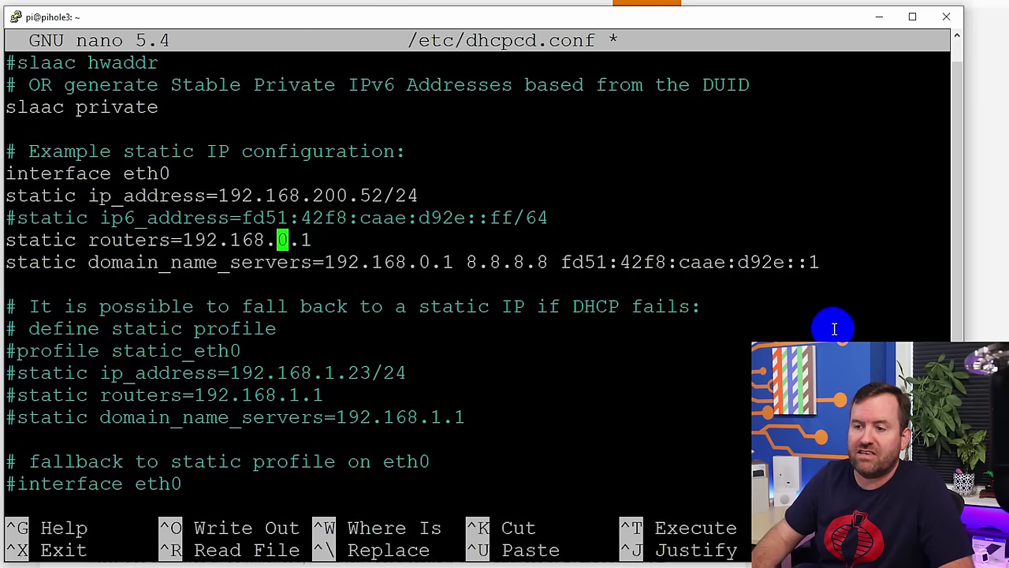
key("Insert")
type("20")
- Set the first address in the eth0 domain_name_servers line to 192.168.200.1
key("Down")
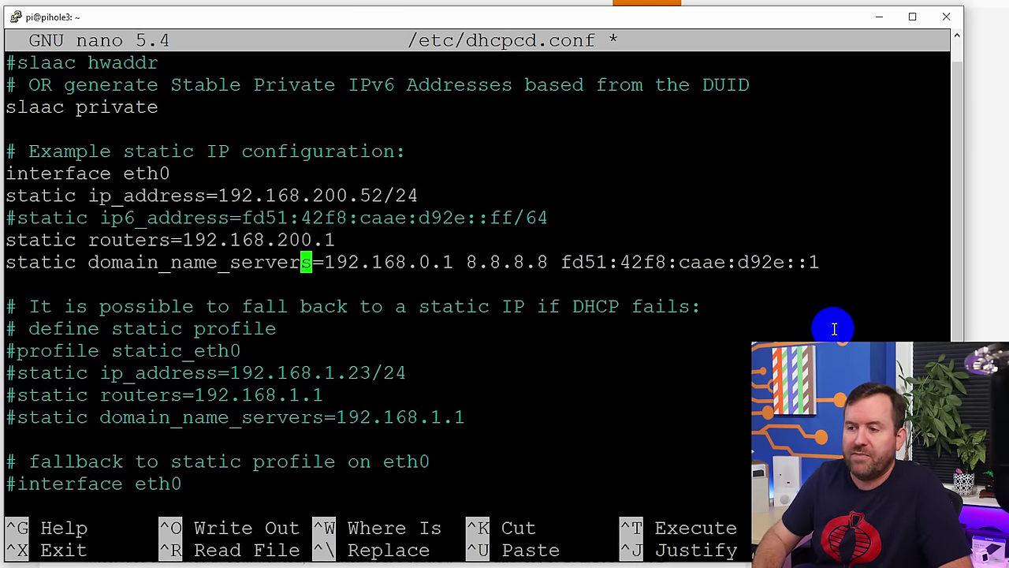
key("Right")
key("Right")
key("Right")
key("Right")
key("Right")
key("Right")
key("Right")
key("Right")
key("Right")
key("Right")
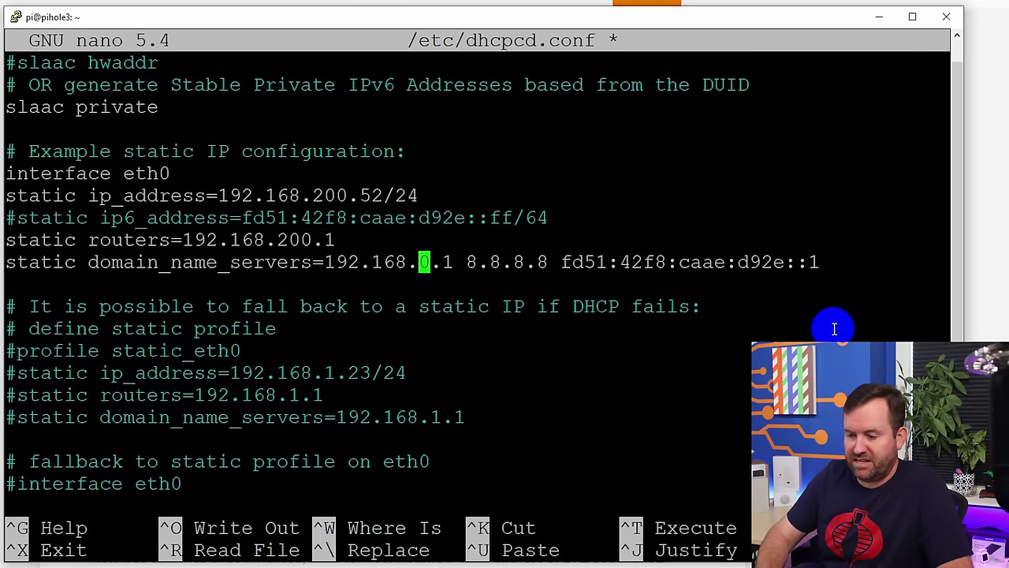
type("20")
- Replace the second DNS server in the eth0 domain_name_servers line with 1.1.1.1
key("Right")
key("Right")
key("Right")
key("Right")
key("Right")
key("Right")
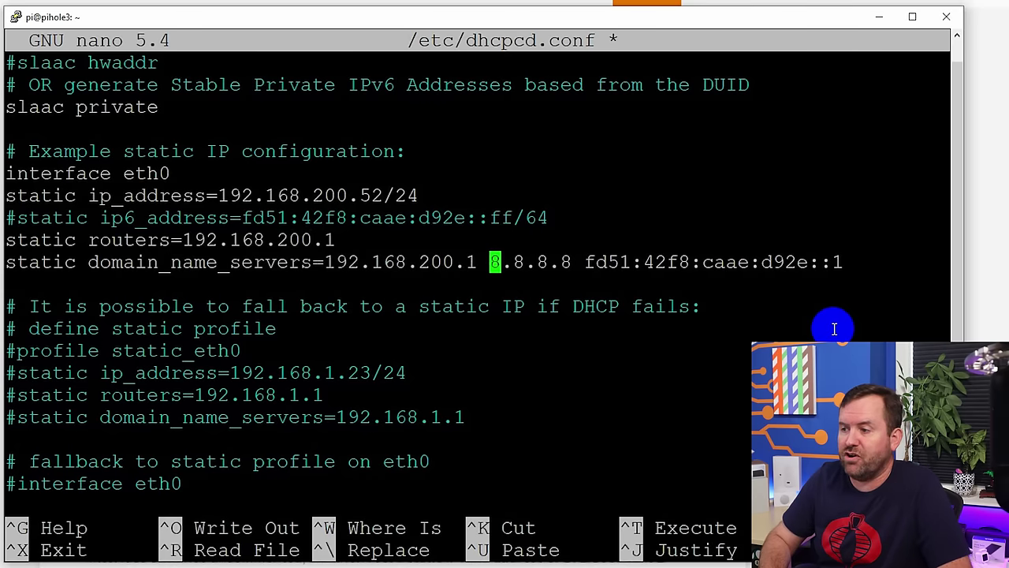
key("Right")
key("Right")
key("BackSpace")
key("BackSpace")
key("BackSpace")
key("BackSpace")
key("BackSpace")
key("BackSpace")
key("BackSpace")
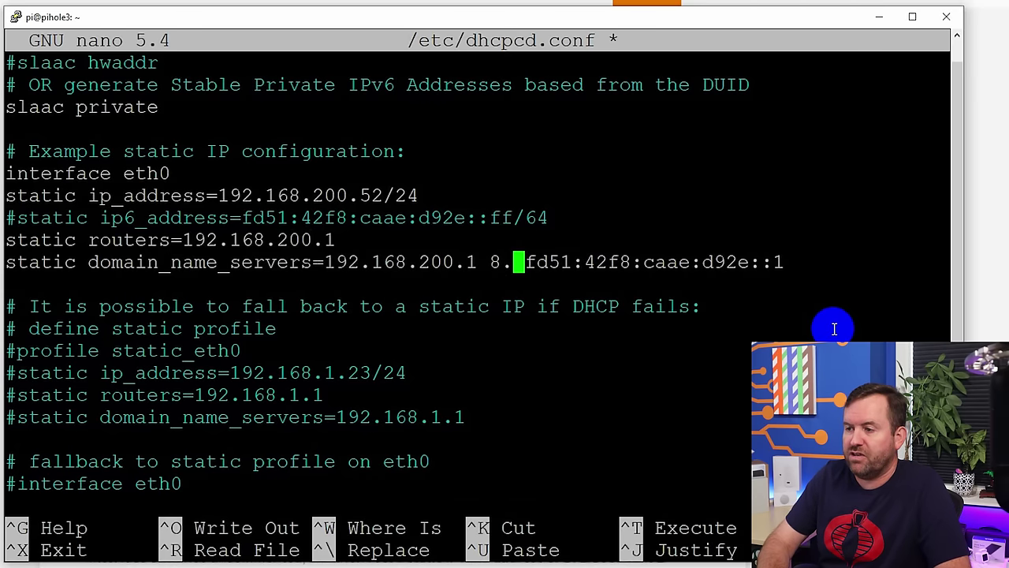
type("1.1.1.1")
- Remove the IPv6 address from the end of the eth0 static domain_name_servers line
key("Right")
key("Right")
key("Right")
key("Right")
key("Right")
key("Right")
key("Right")
key("Right")
key("Right")
key("Right")
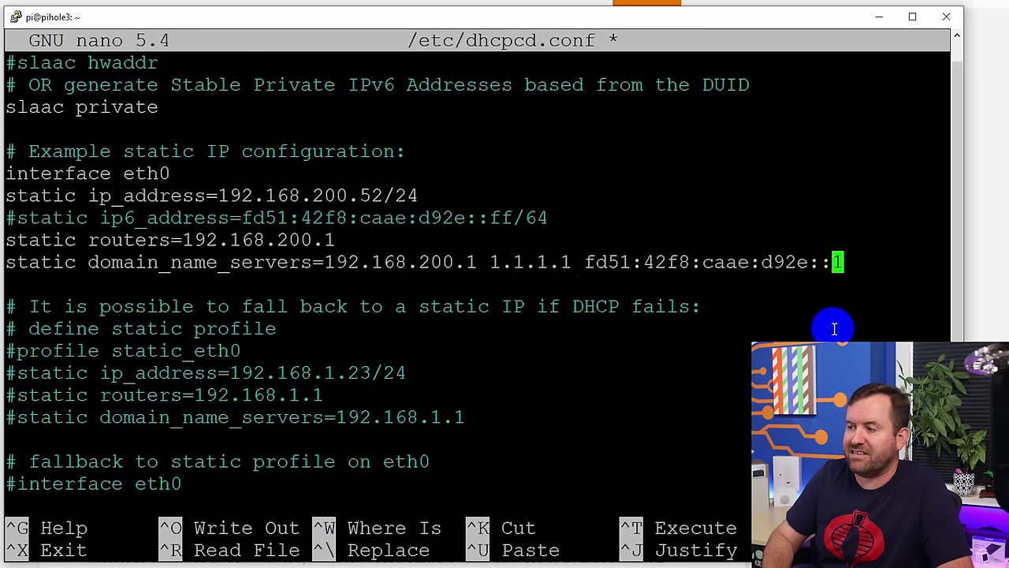
key("BackSpace")
key("BackSpace")
key("BackSpace")
key("BackSpace")
key("BackSpace")
key("BackSpace")
key("BackSpace")
key("BackSpace")
key("BackSpace")
key("BackSpace")
key("BackSpace")
key("BackSpace")
key("BackSpace")
key("BackSpace")
key("BackSpace")
key("BackSpace")
key("BackSpace")
key("BackSpace")
key("BackSpace")
key("BackSpace")
key("BackSpace")
key("BackSpace")
key("BackSpace")
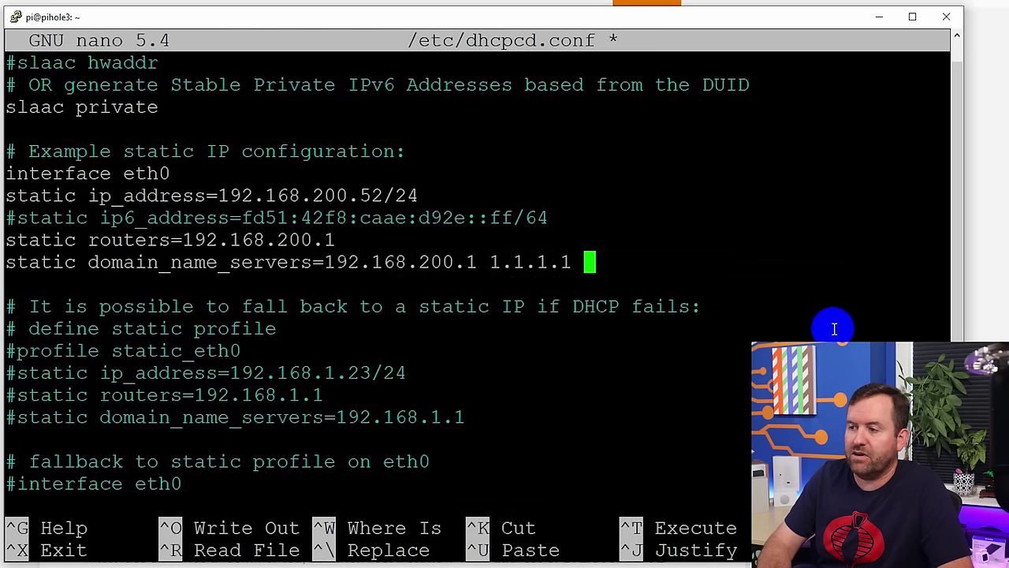